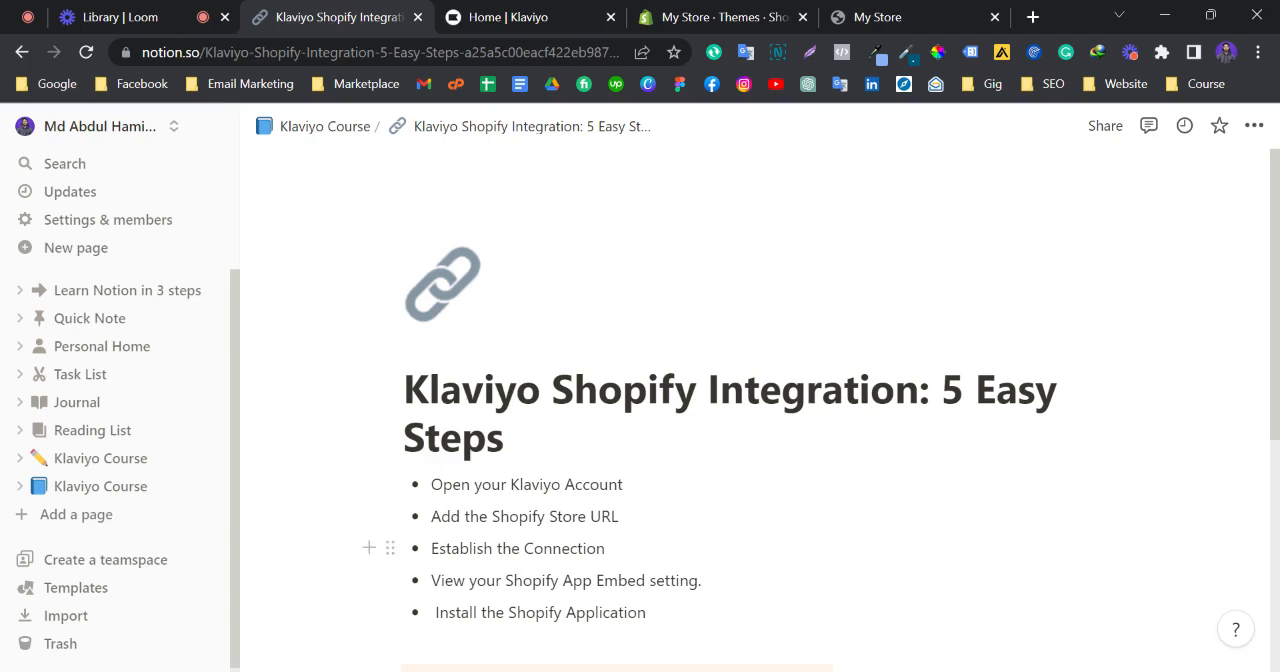
Switch to the Klaviyo dashboard and open the account's Integrations page
scroll(820, 410, "down", 2)
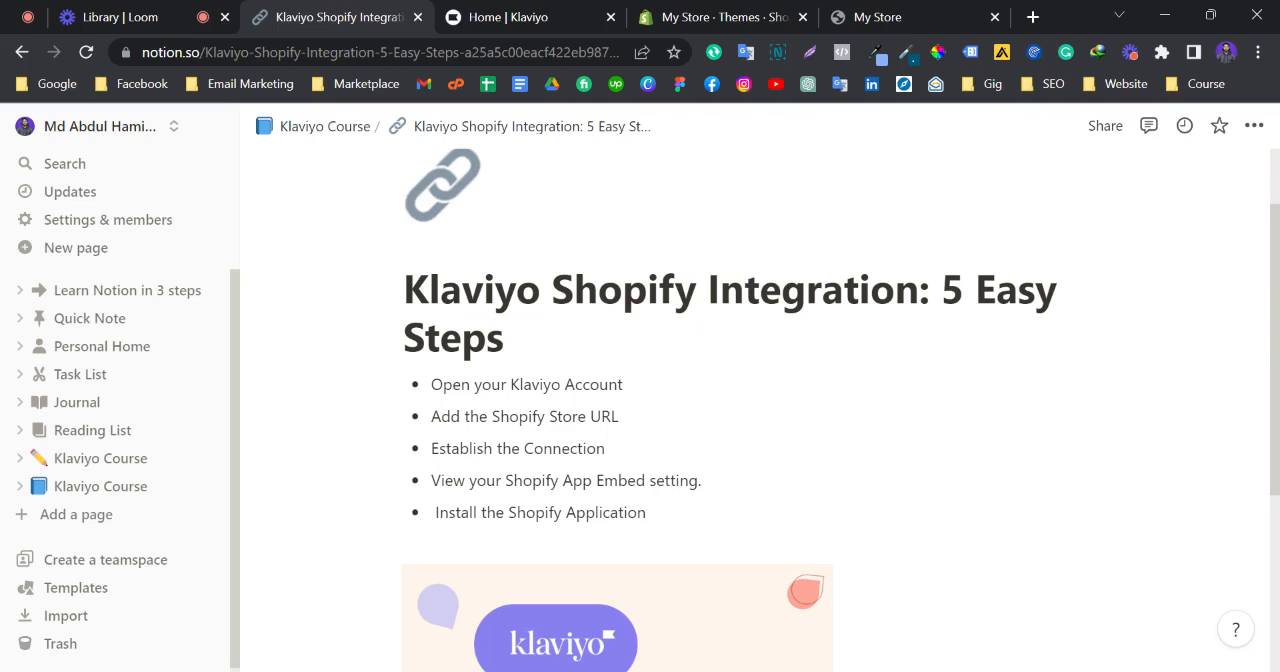
left_click(560, 17)
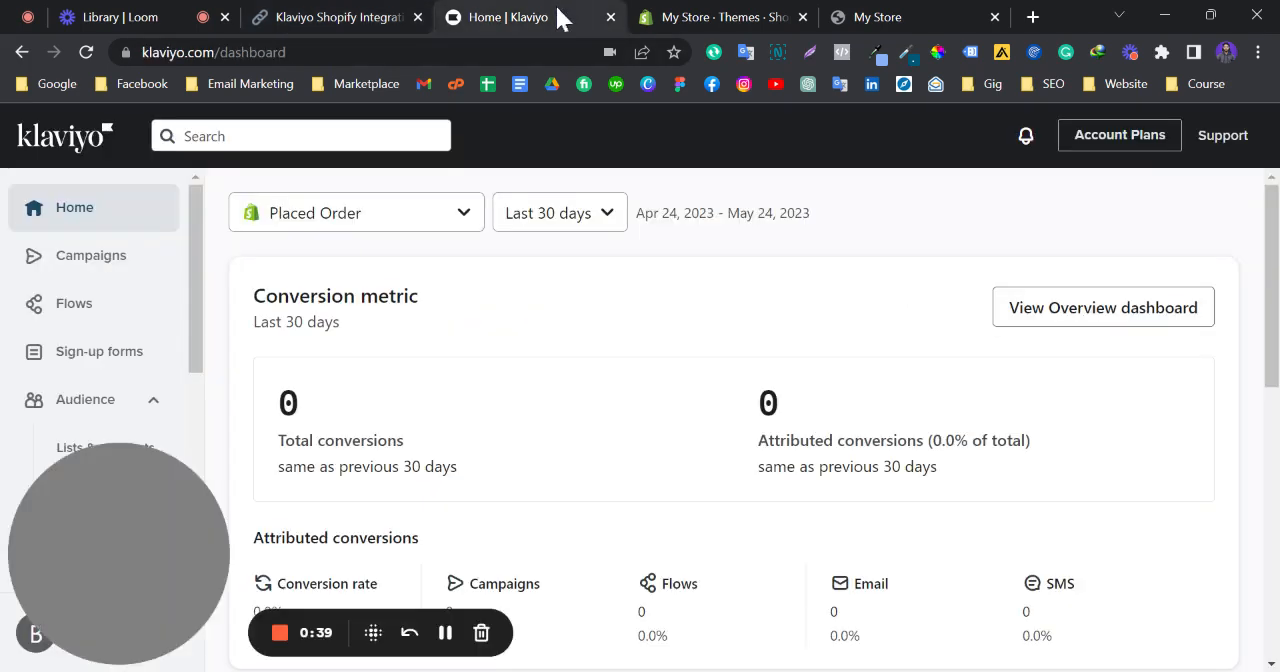
left_click_drag(121, 542, 1119, 577)
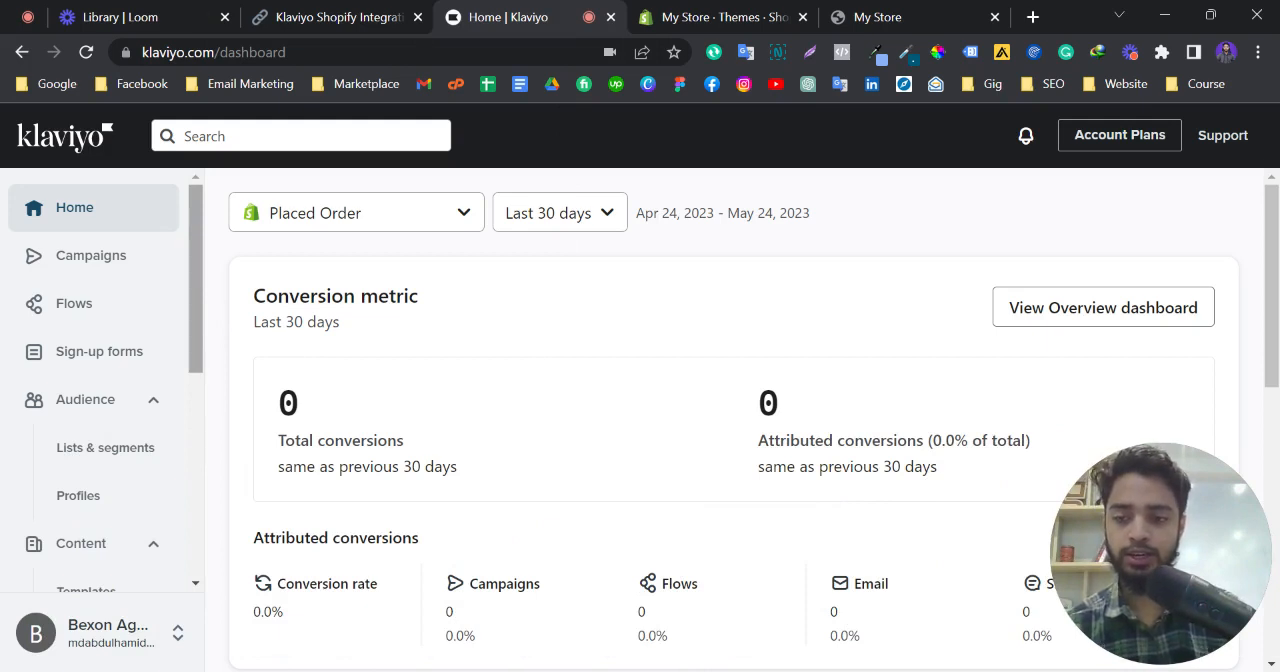
left_click(35, 634)
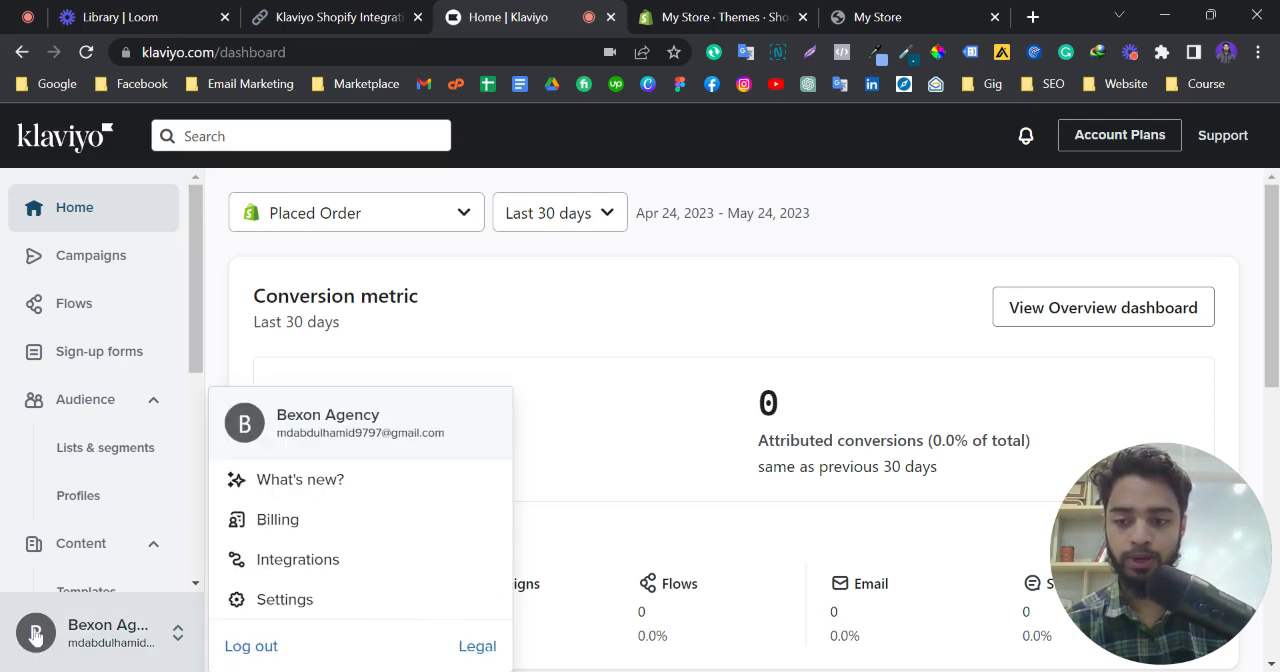
left_click(281, 577)
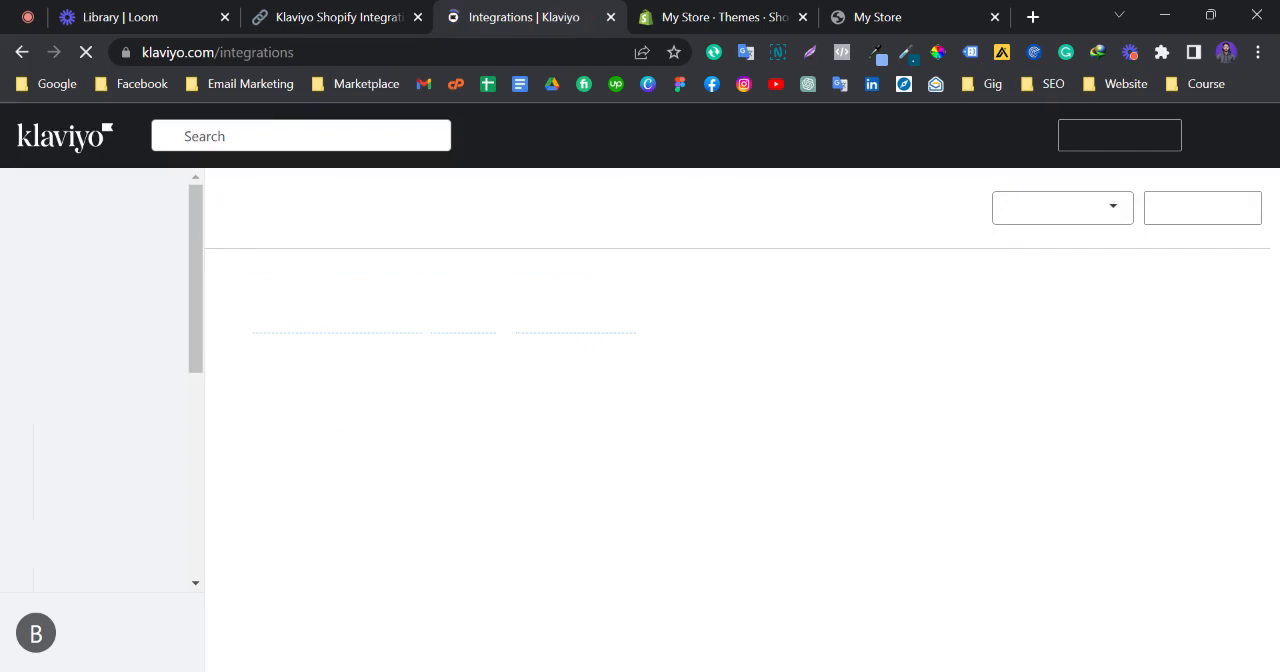
Find Shopify in the list of all integrations and open its integration setup page
scroll(535, 395, "down", 1)
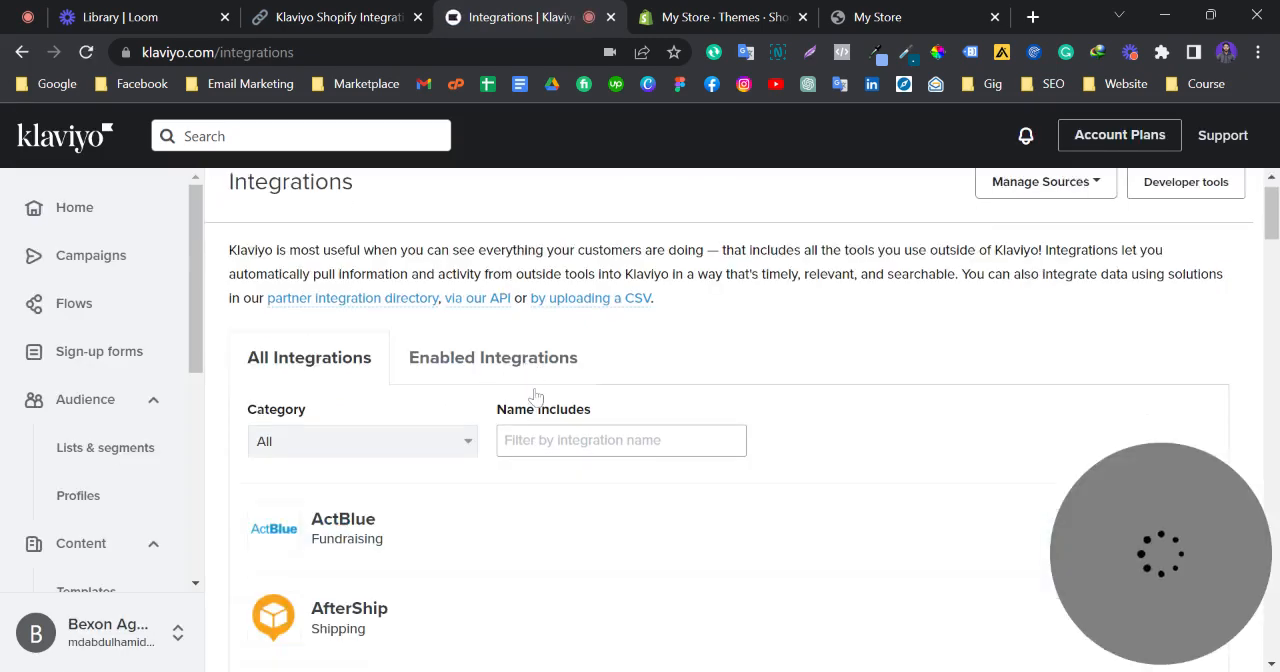
scroll(535, 397, "down", 1)
scroll(537, 398, "down", 1)
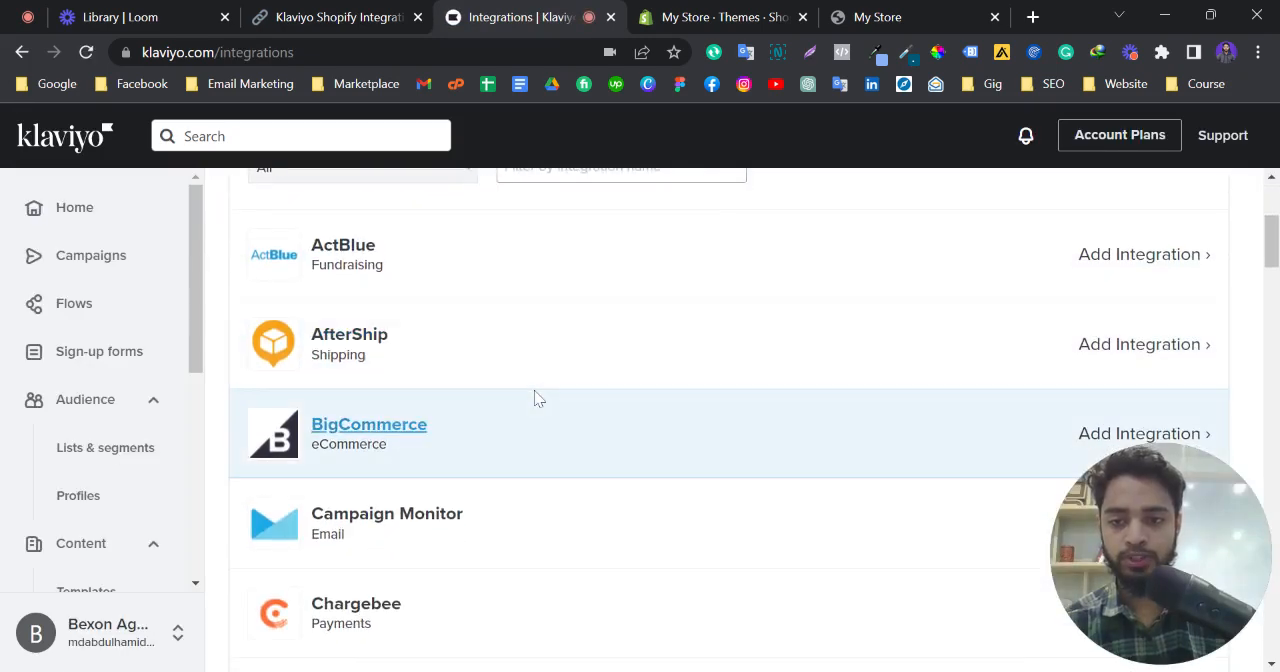
scroll(537, 398, "down", 3)
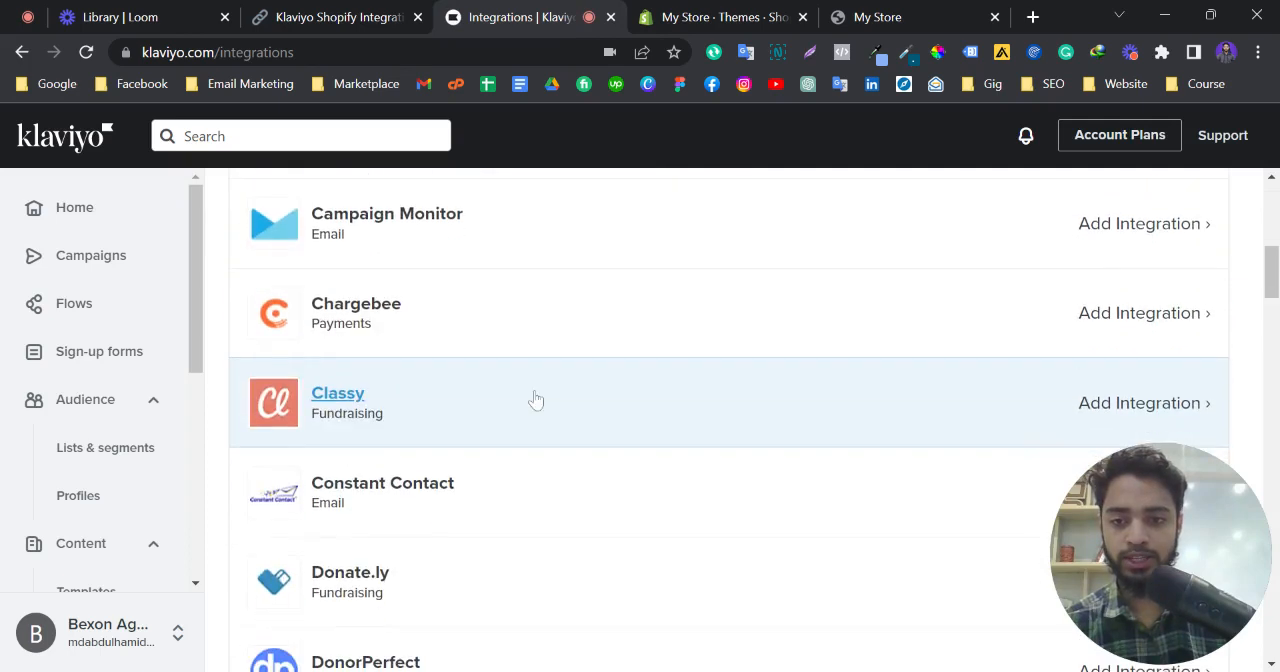
scroll(535, 399, "down", 4)
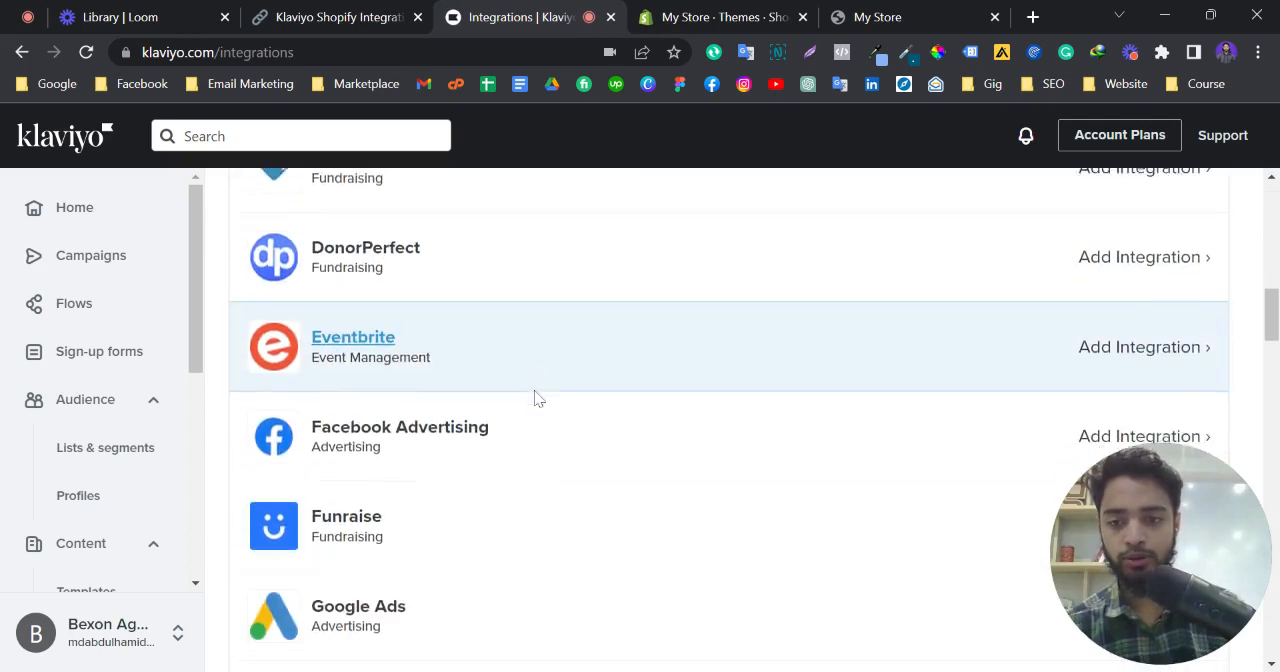
scroll(535, 398, "down", 1)
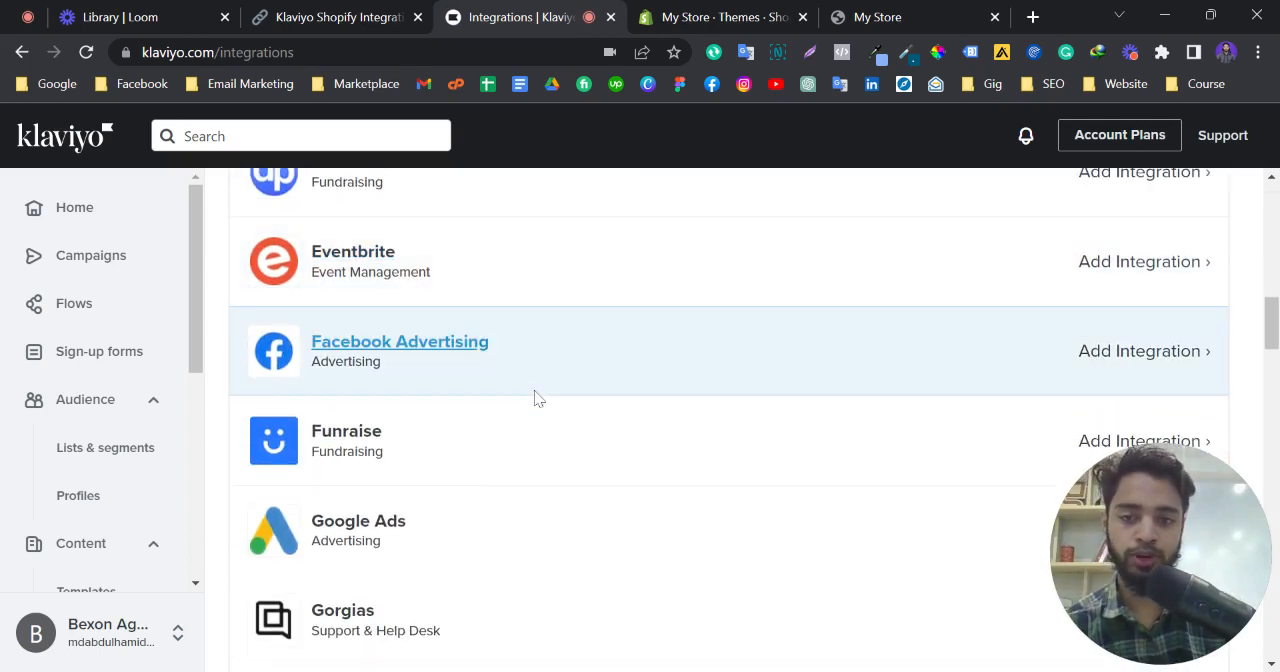
scroll(523, 397, "down", 2)
scroll(518, 400, "down", 3)
scroll(520, 399, "down", 4)
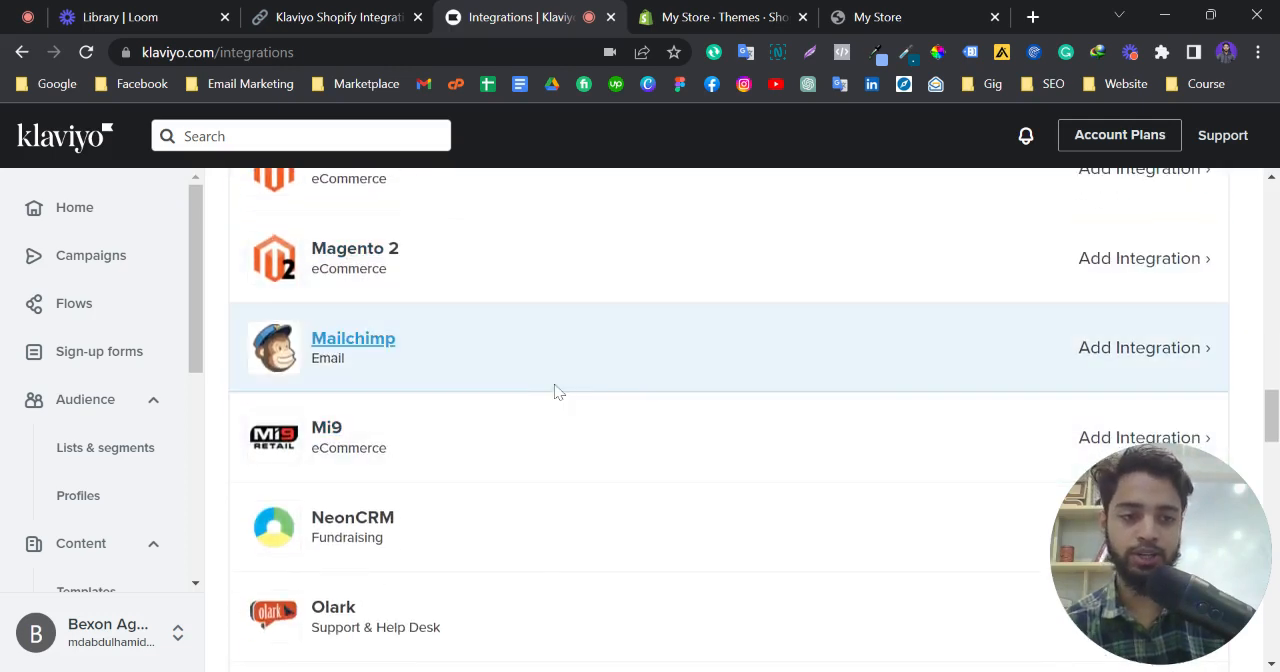
scroll(558, 392, "down", 2)
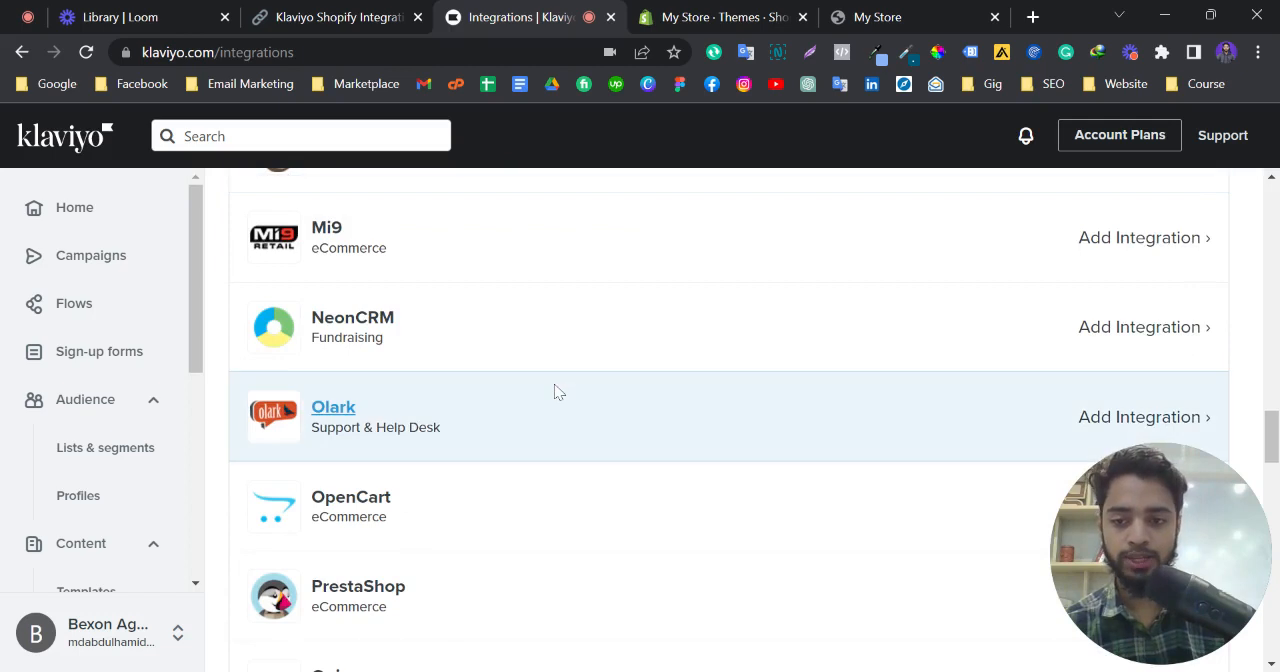
scroll(558, 392, "down", 2)
scroll(555, 392, "down", 6)
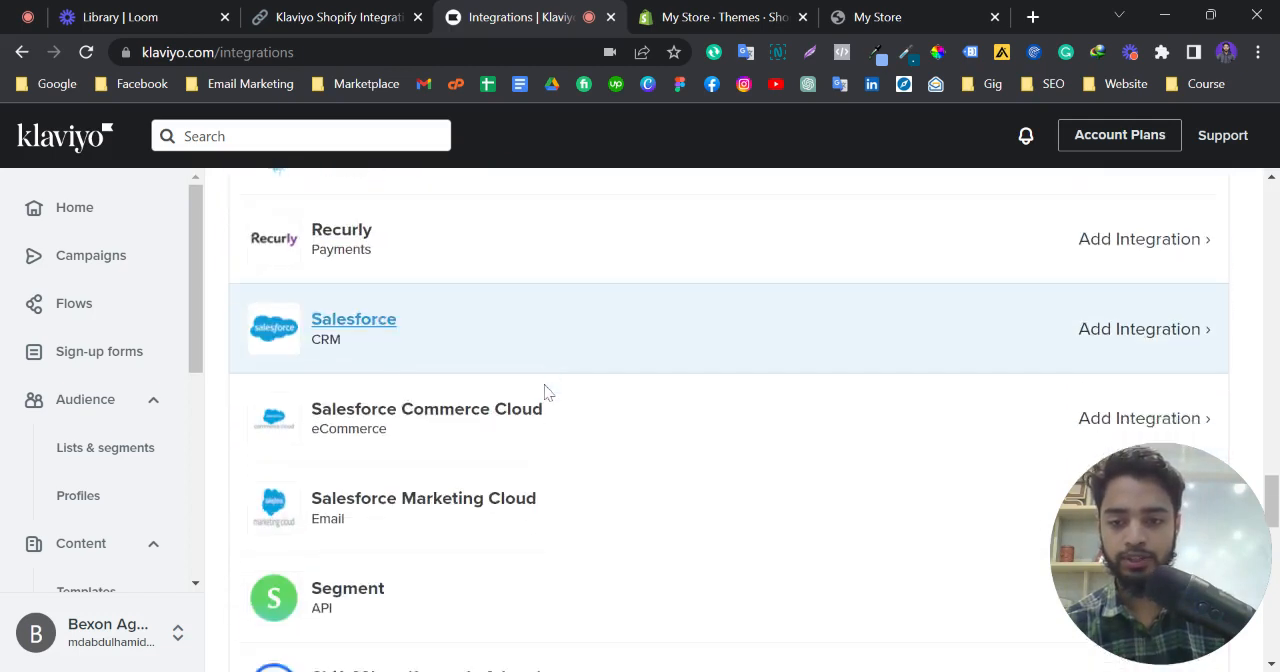
scroll(545, 393, "down", 4)
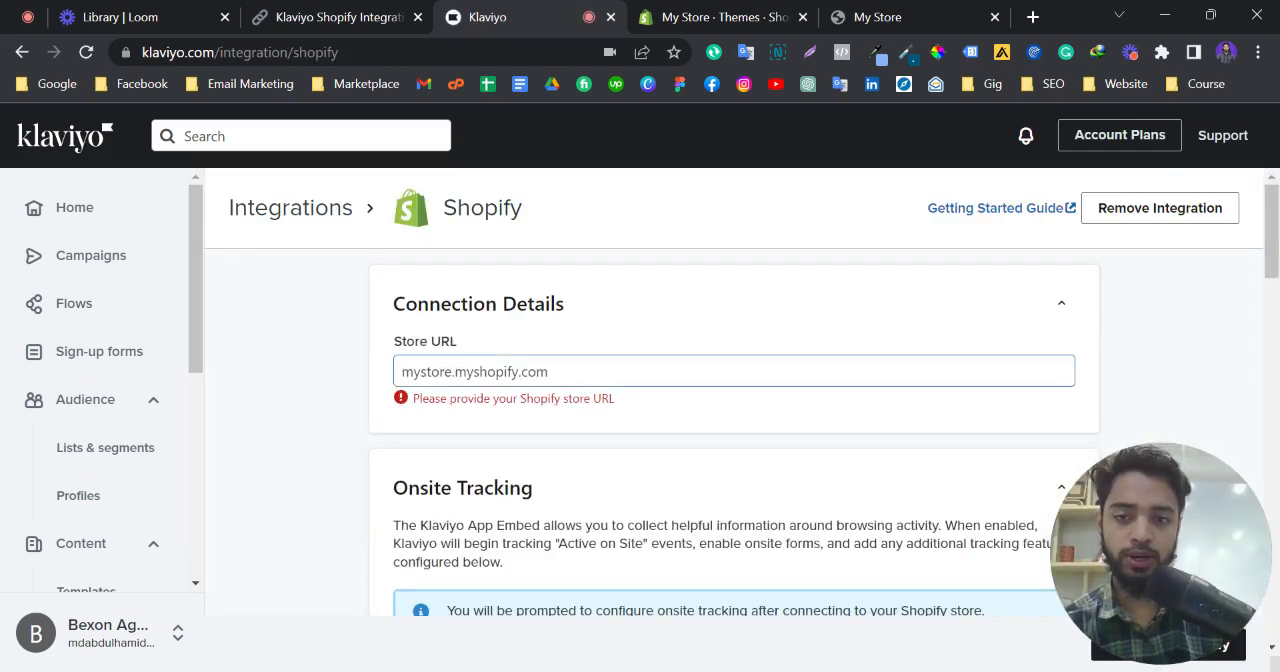
Copy the domain fe92da-2.myshopify.com from the My Store storefront and enter it as the Store URL in Klaviyo's Shopify connection details
left_click(548, 371)
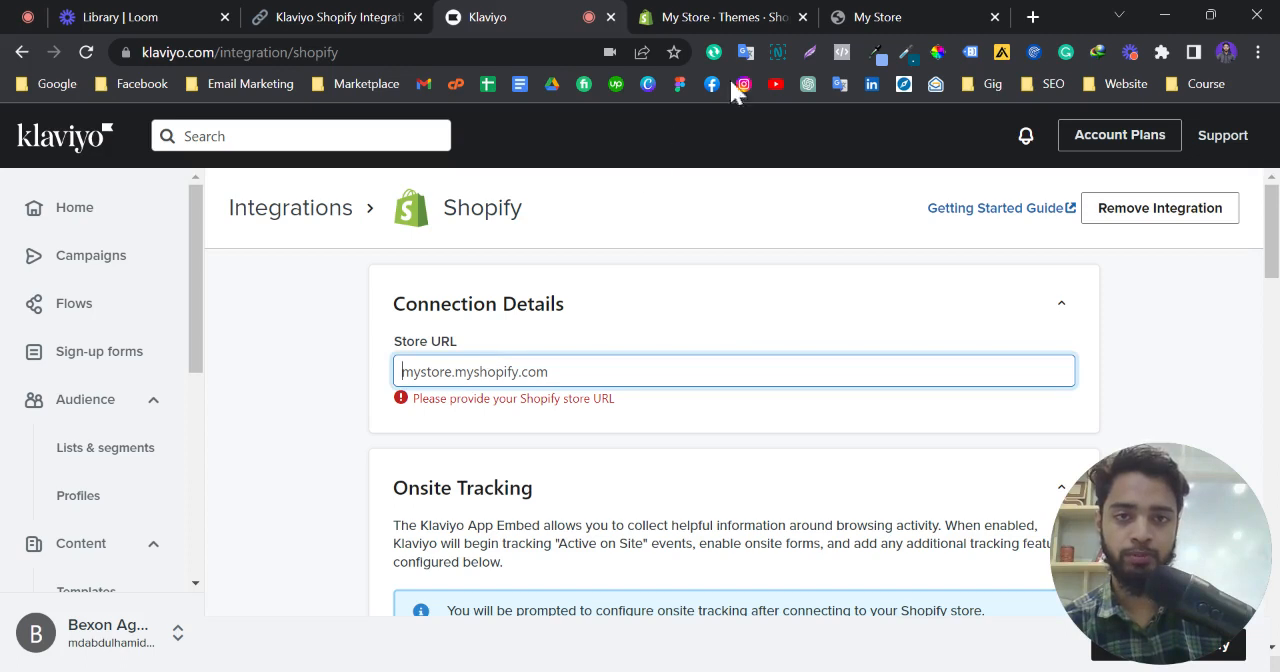
left_click(840, 14)
double_click(328, 52)
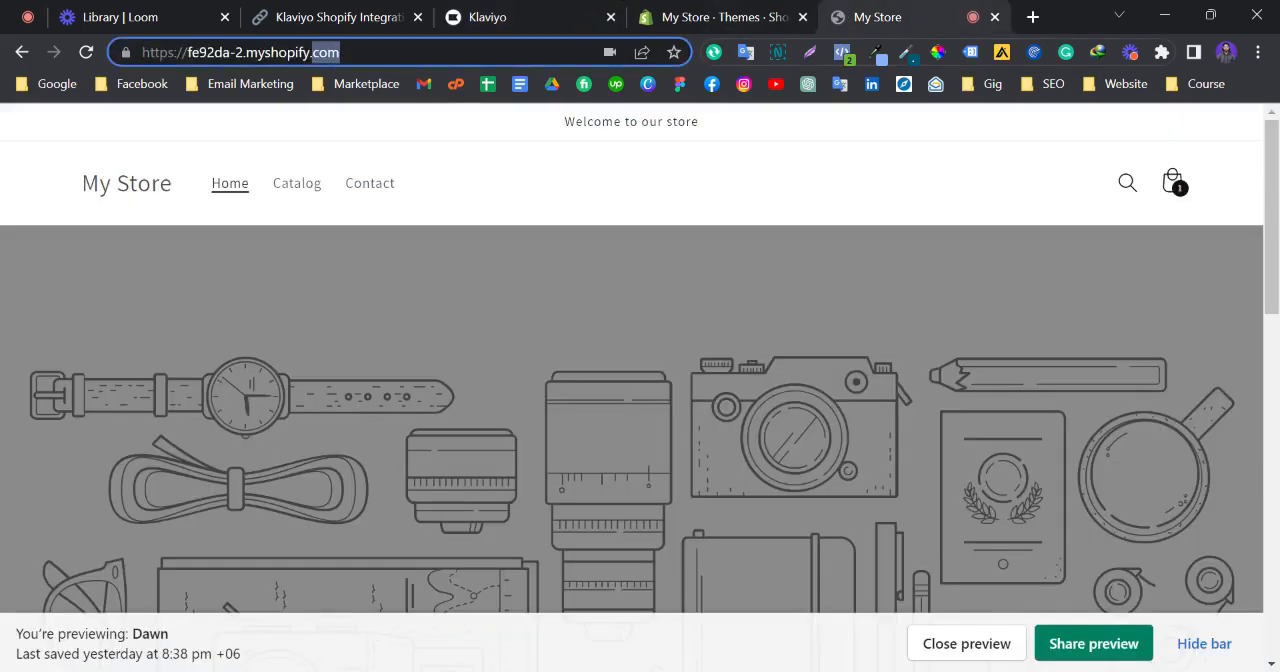
left_click_drag(188, 52, 340, 52)
key("ctrl+c")
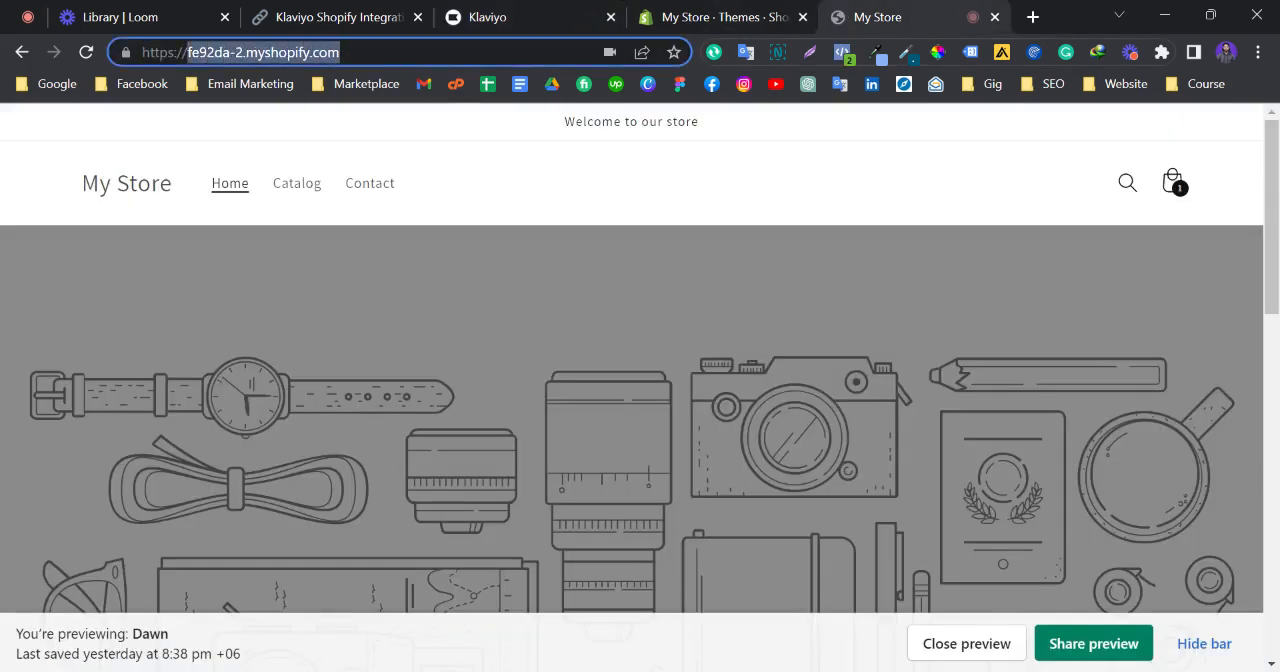
left_click(471, 14)
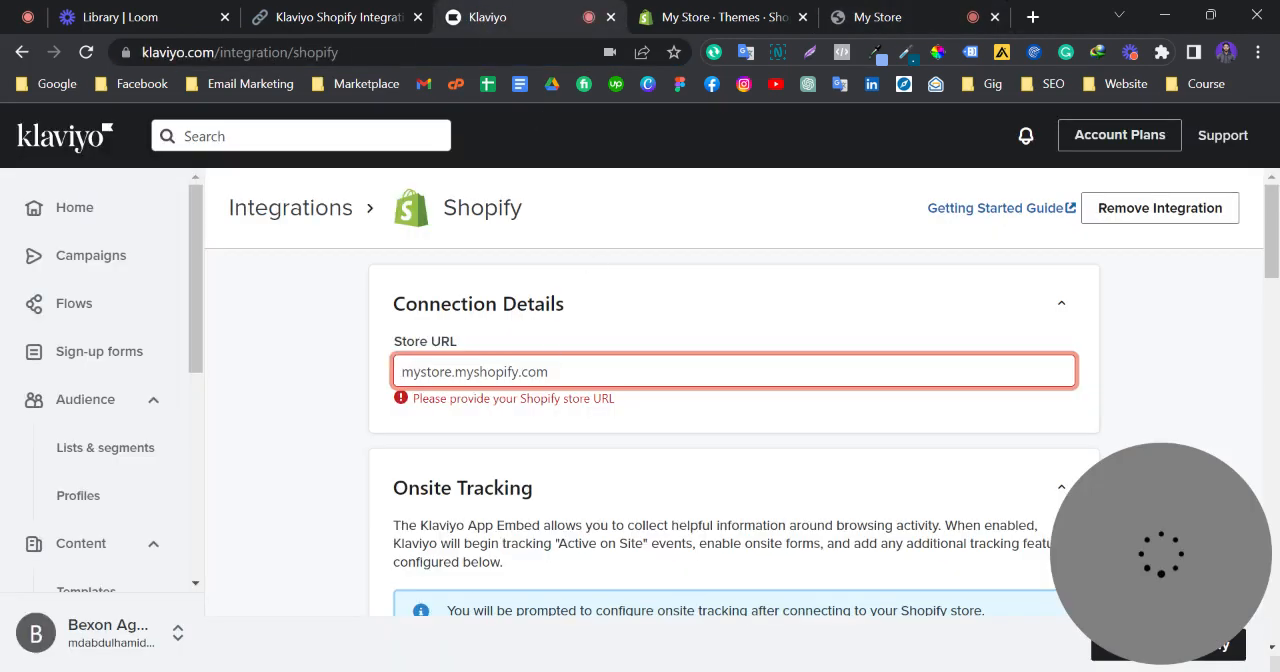
key("ctrl+v")
left_click(350, 368)
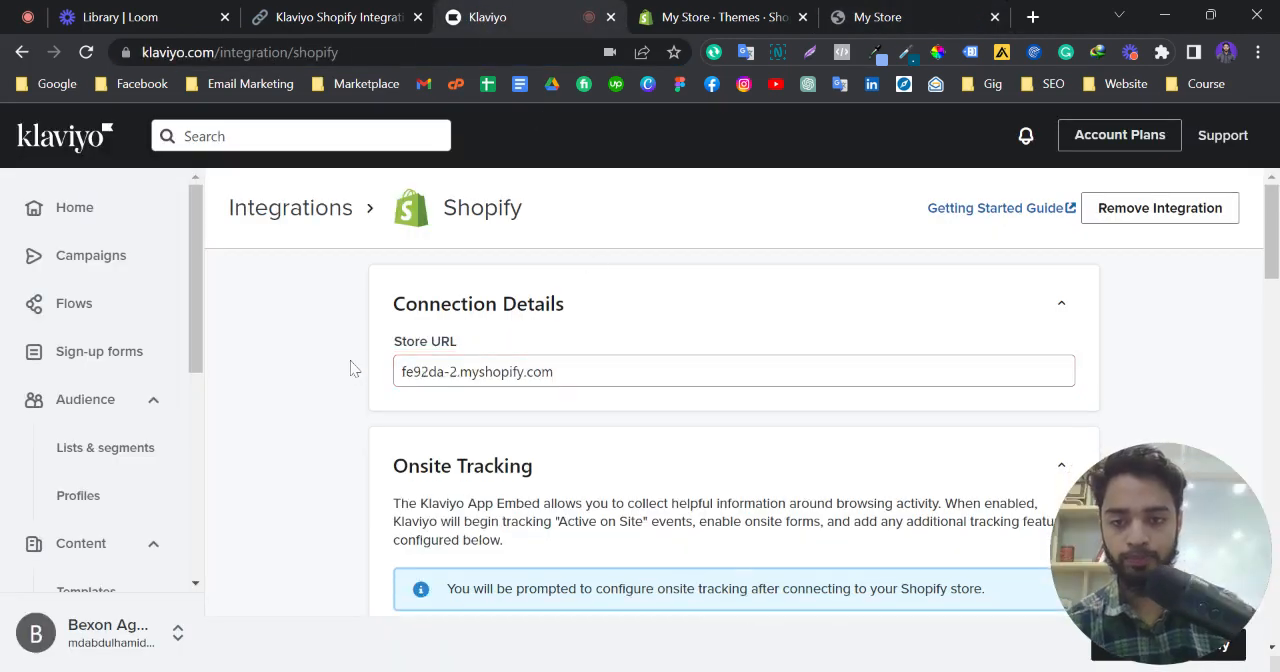
Turn off syncing Shopify email subscribers to Klaviyo in the Sync data from Shopify section
scroll(350, 386, "down", 1)
scroll(350, 386, "down", 2)
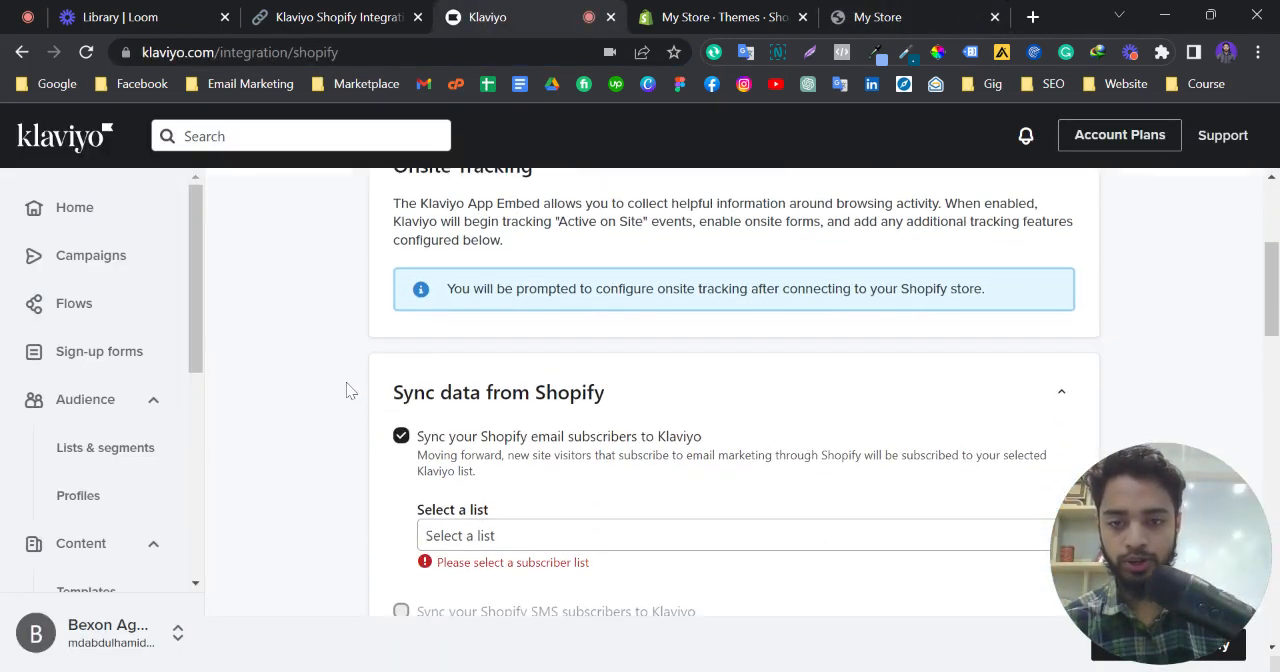
scroll(346, 384, "down", 1)
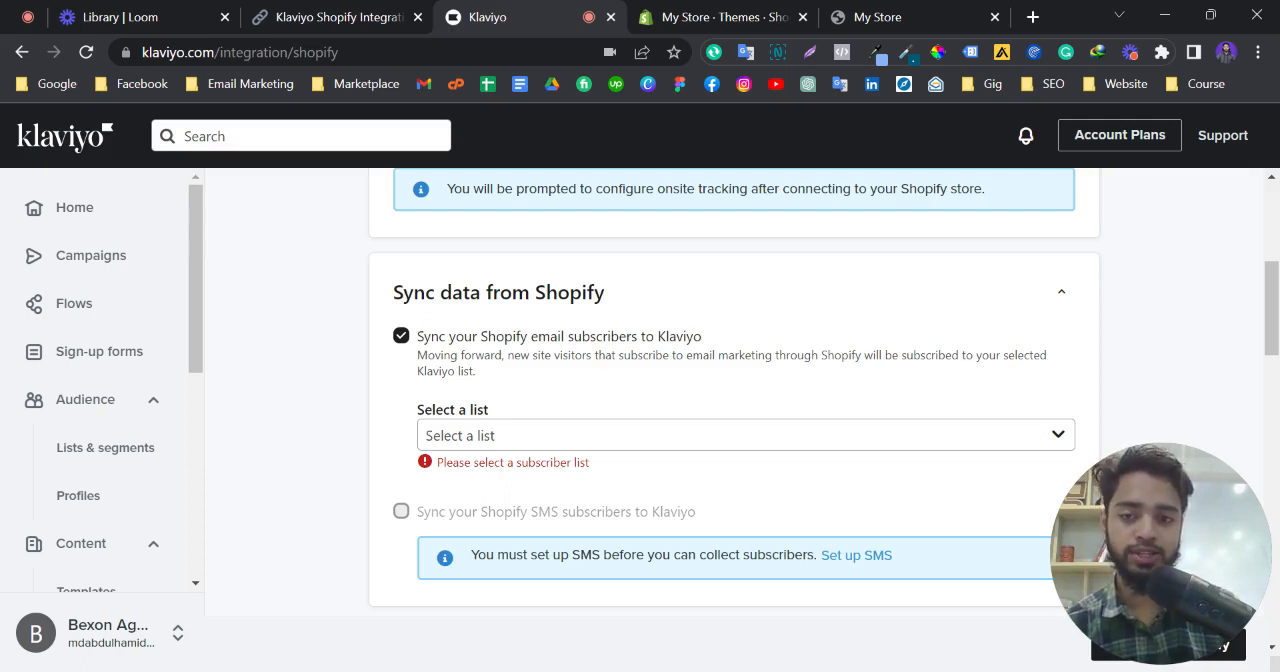
left_click(400, 337)
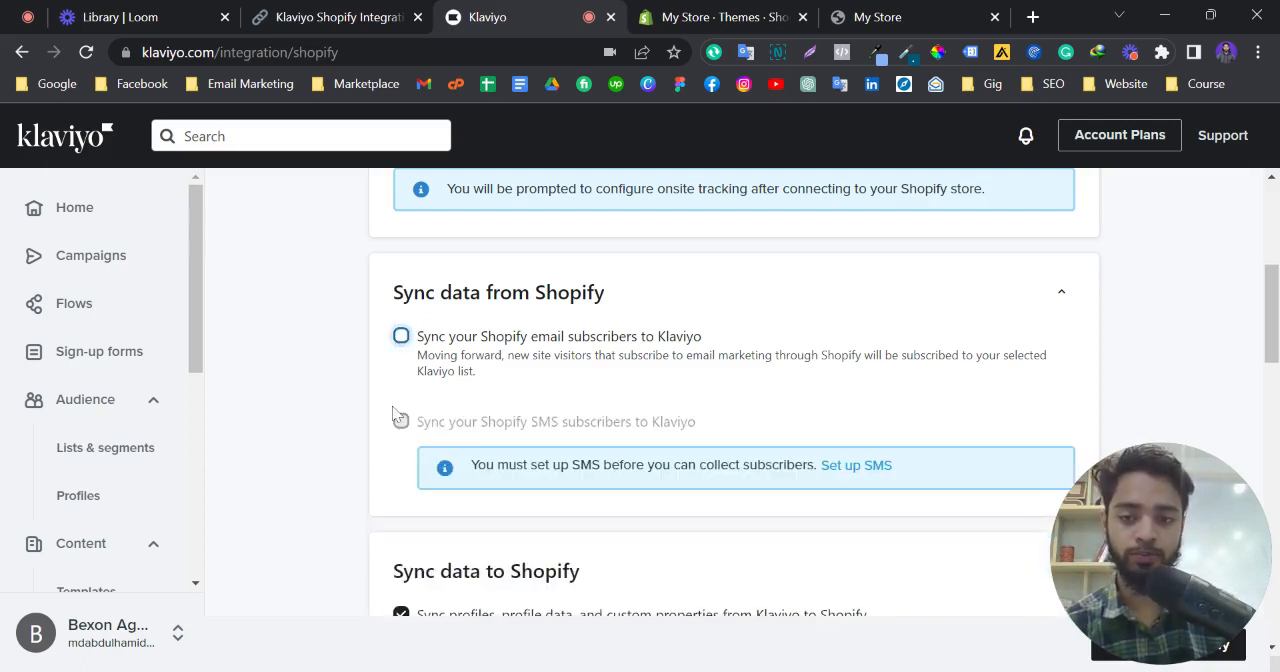
Review the remaining sync and event settings, keeping profile sync for all profiles, and start the connection to Shopify
scroll(398, 400, "down", 2)
scroll(394, 425, "down", 2)
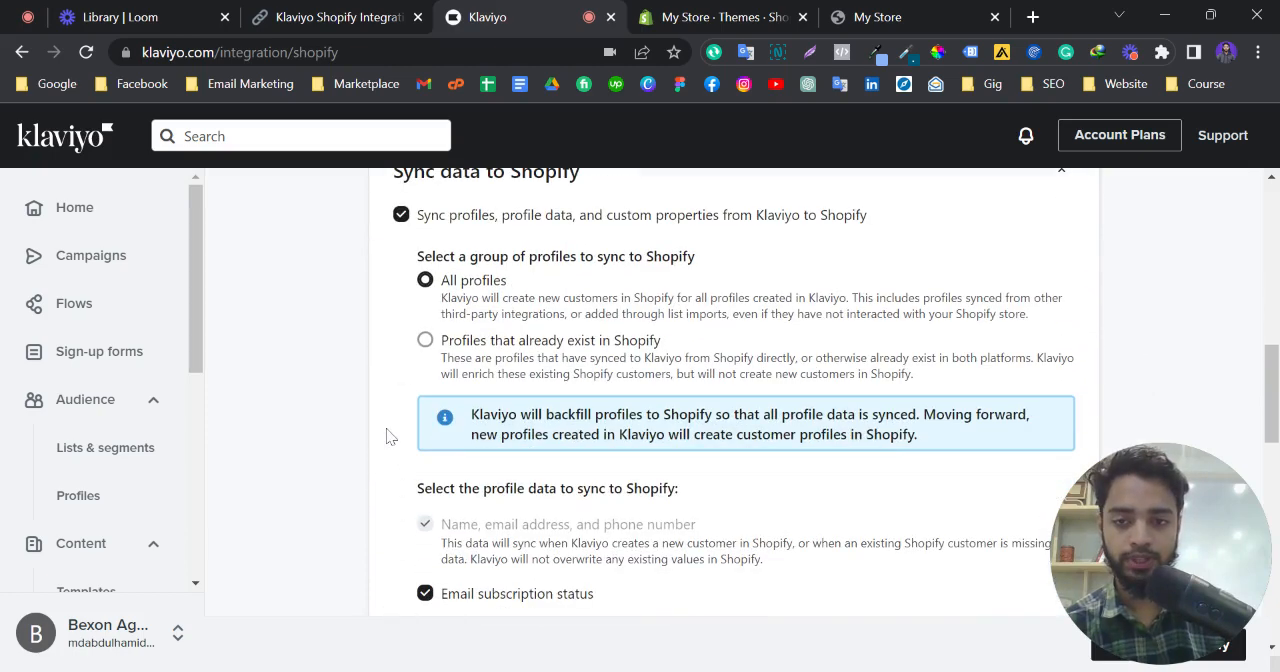
scroll(390, 437, "down", 7)
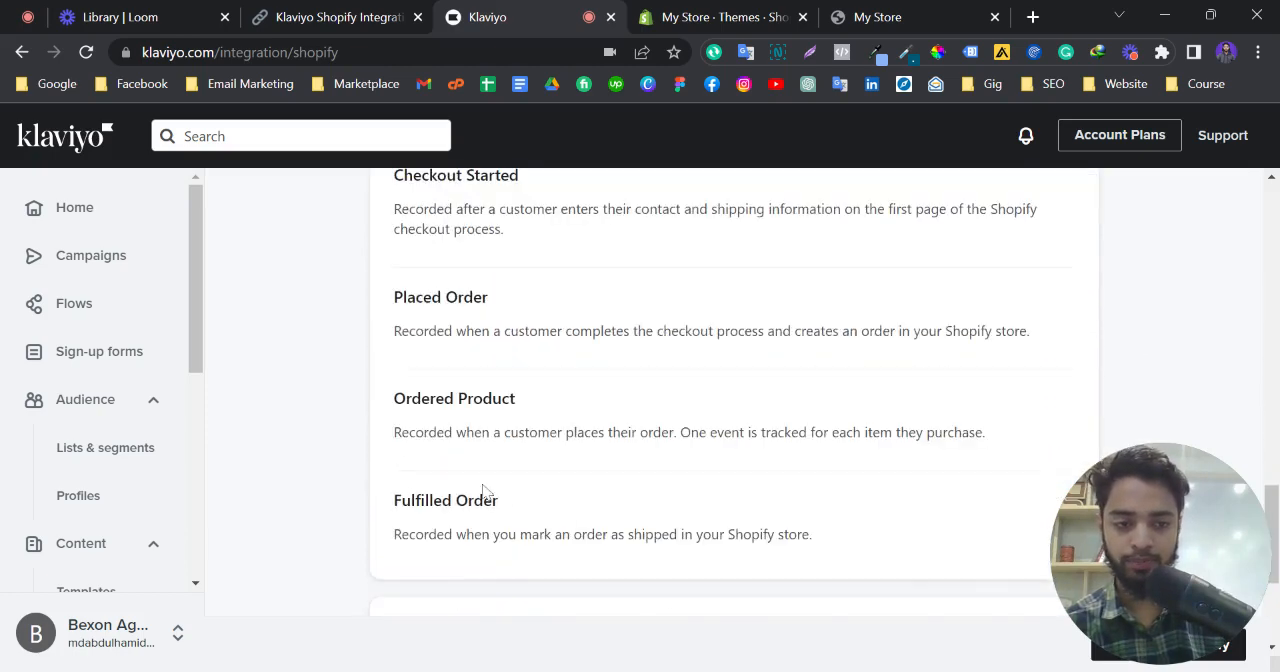
left_click_drag(1131, 606, 1172, 474)
scroll(903, 571, "down", 3)
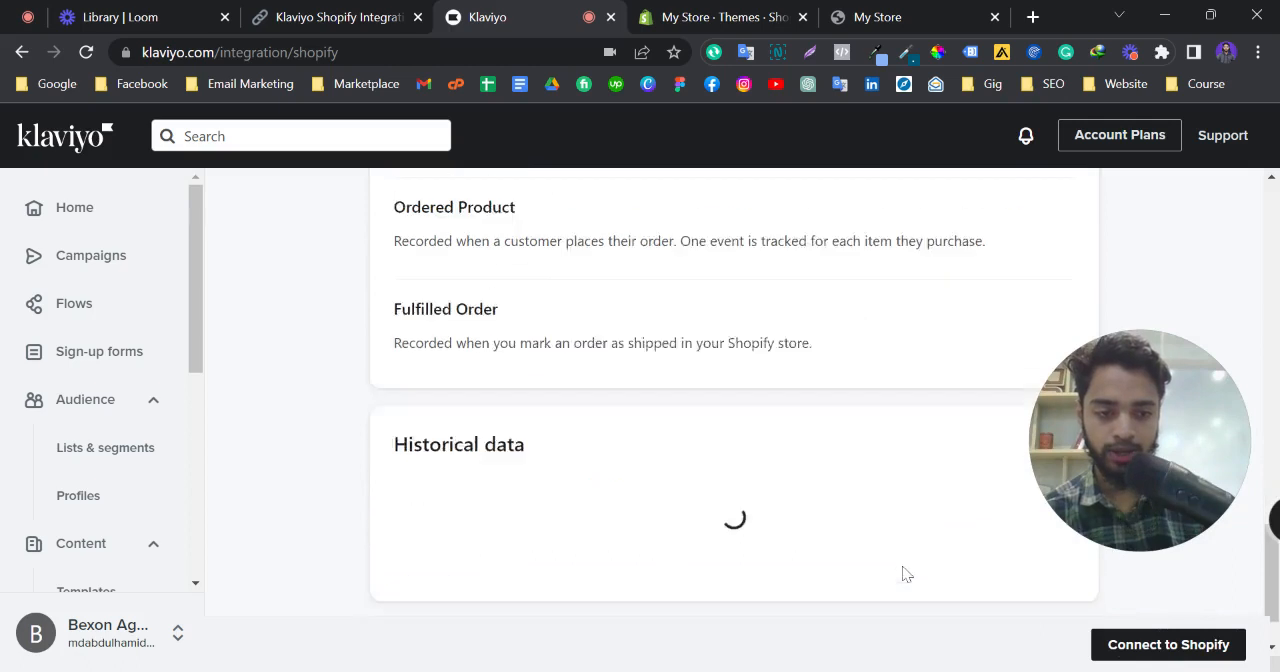
left_click(1126, 652)
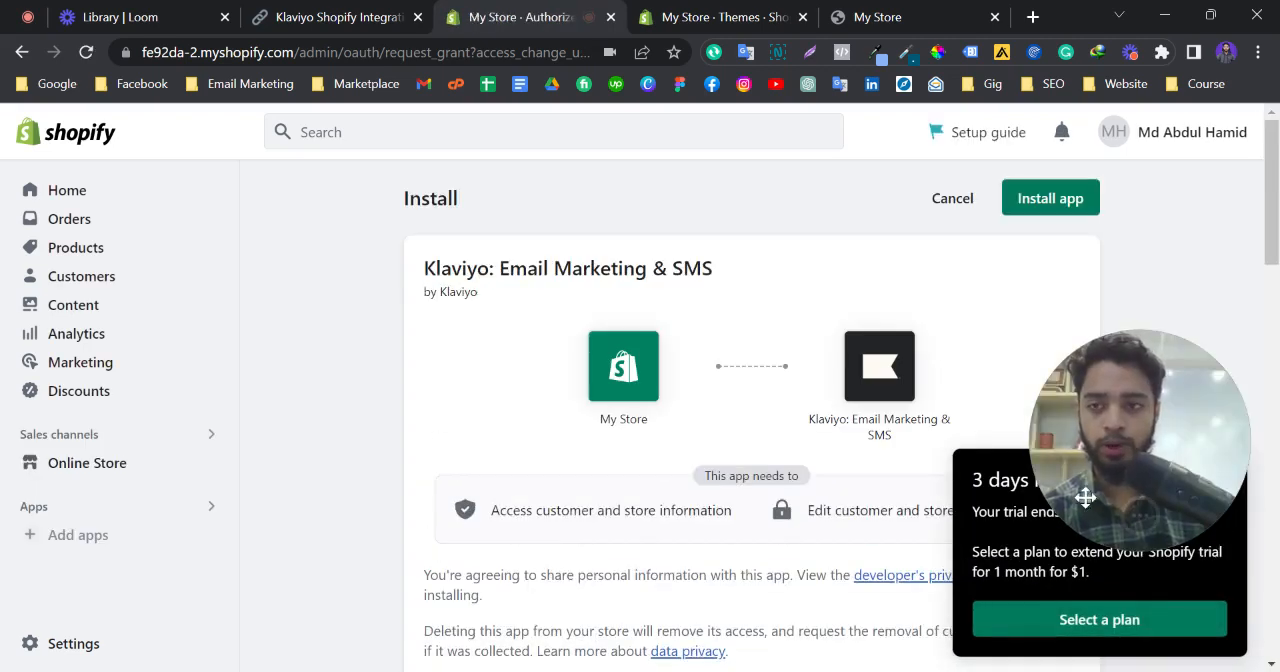
Install the Klaviyo: Email Marketing & SMS app in the Shopify store and confirm the new integration in Klaviyo
left_click_drag(1137, 503, 1131, 392)
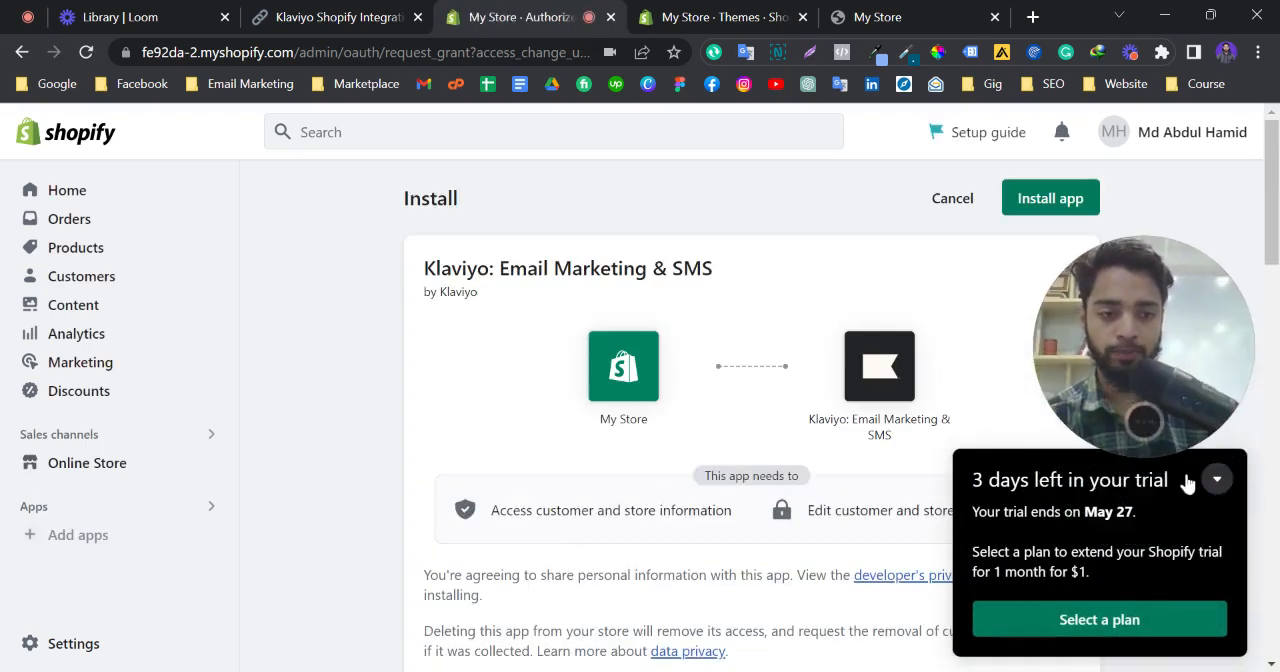
left_click(1217, 480)
left_click_drag(1173, 340, 1174, 530)
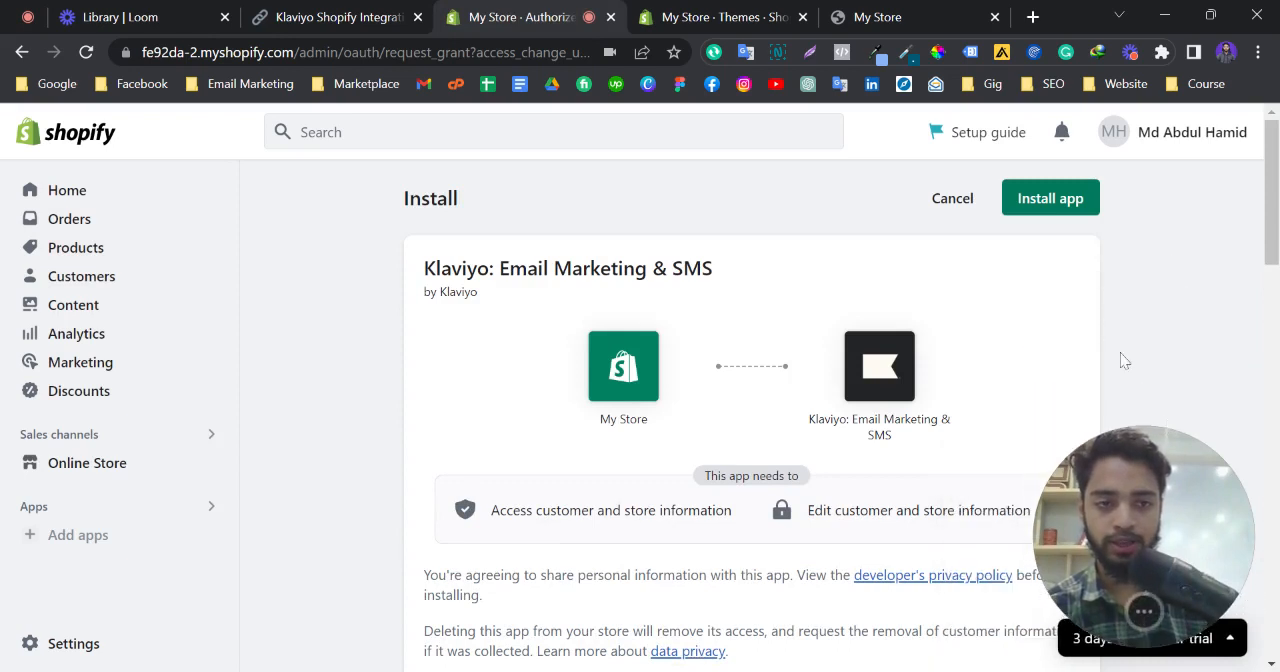
left_click(1053, 208)
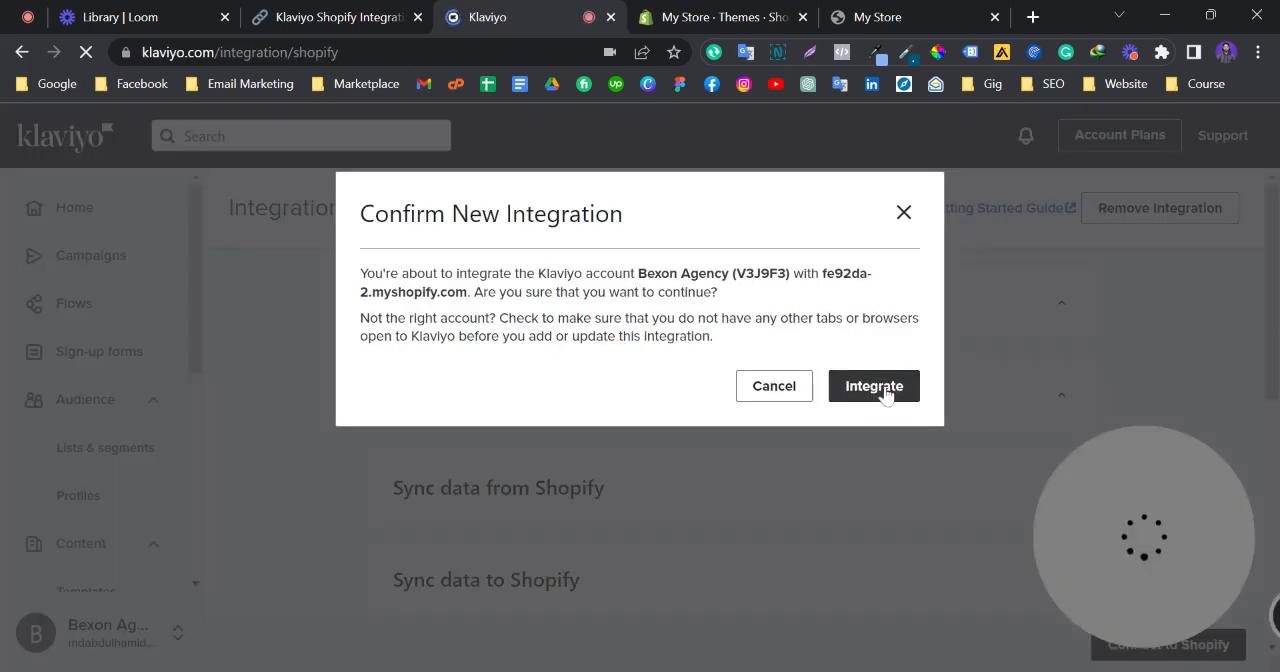
left_click(875, 387)
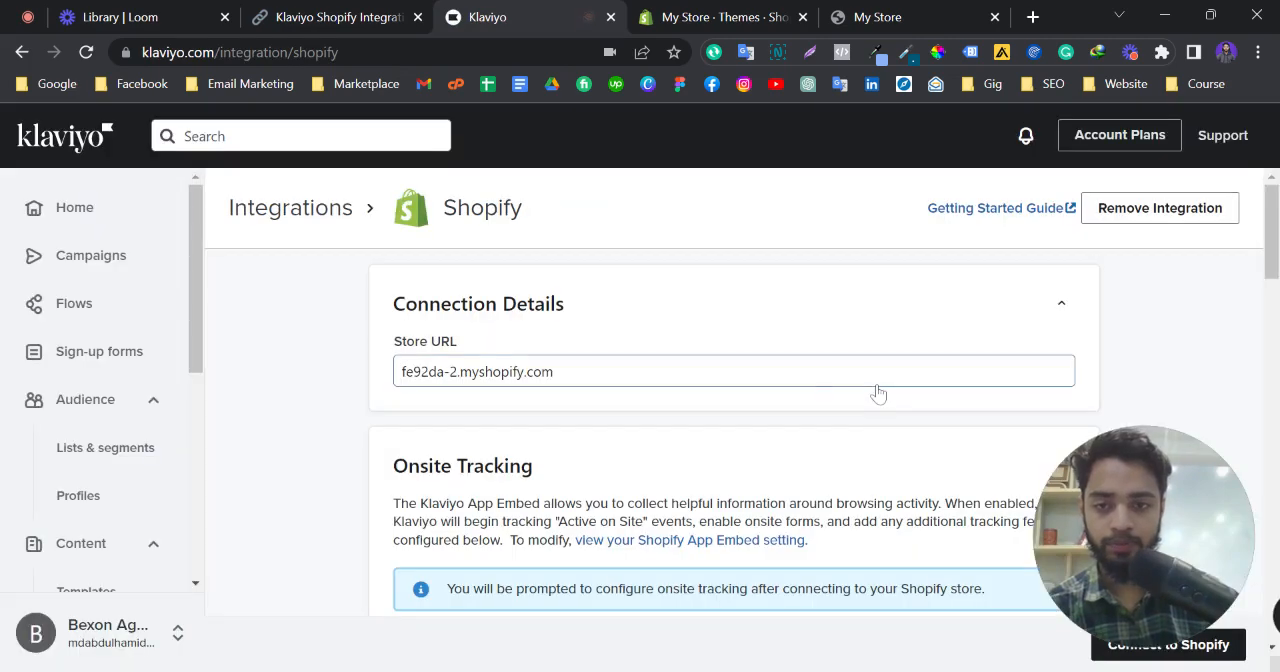
Open the Shopify App Embed setting from Onsite Tracking to activate Klaviyo Onsite Javascript, and return to the Klaviyo integration page
scroll(720, 406, "down", 1)
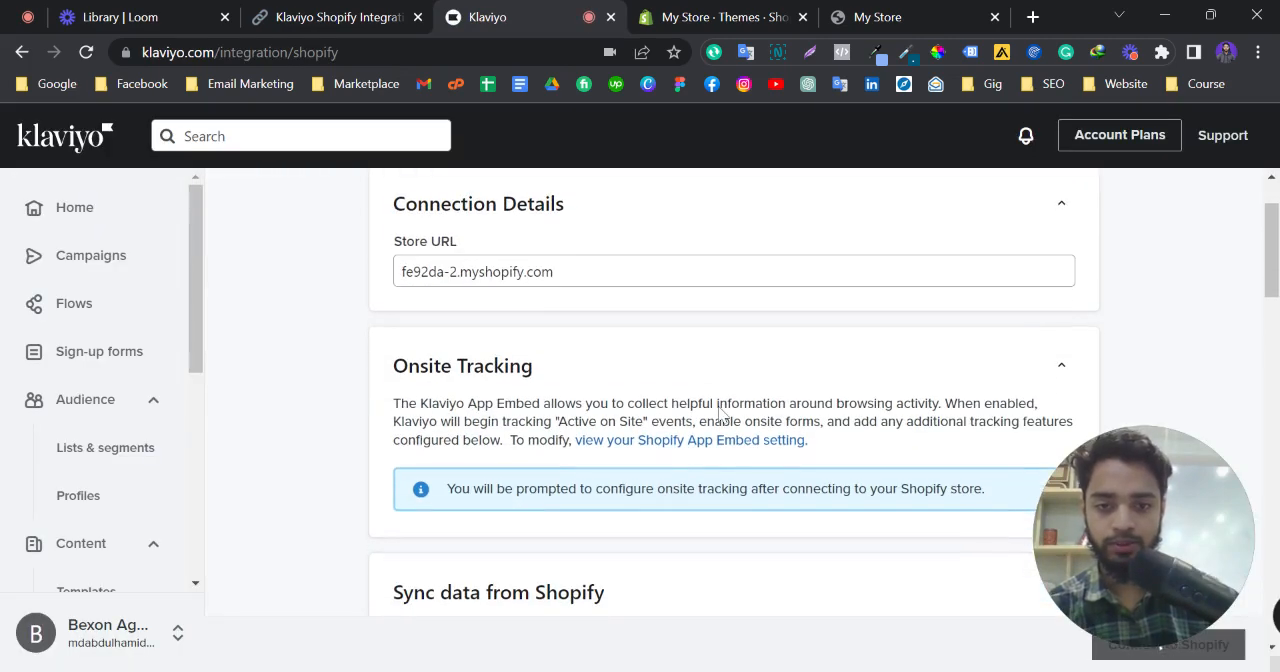
scroll(720, 414, "up", 1)
scroll(720, 414, "down", 1)
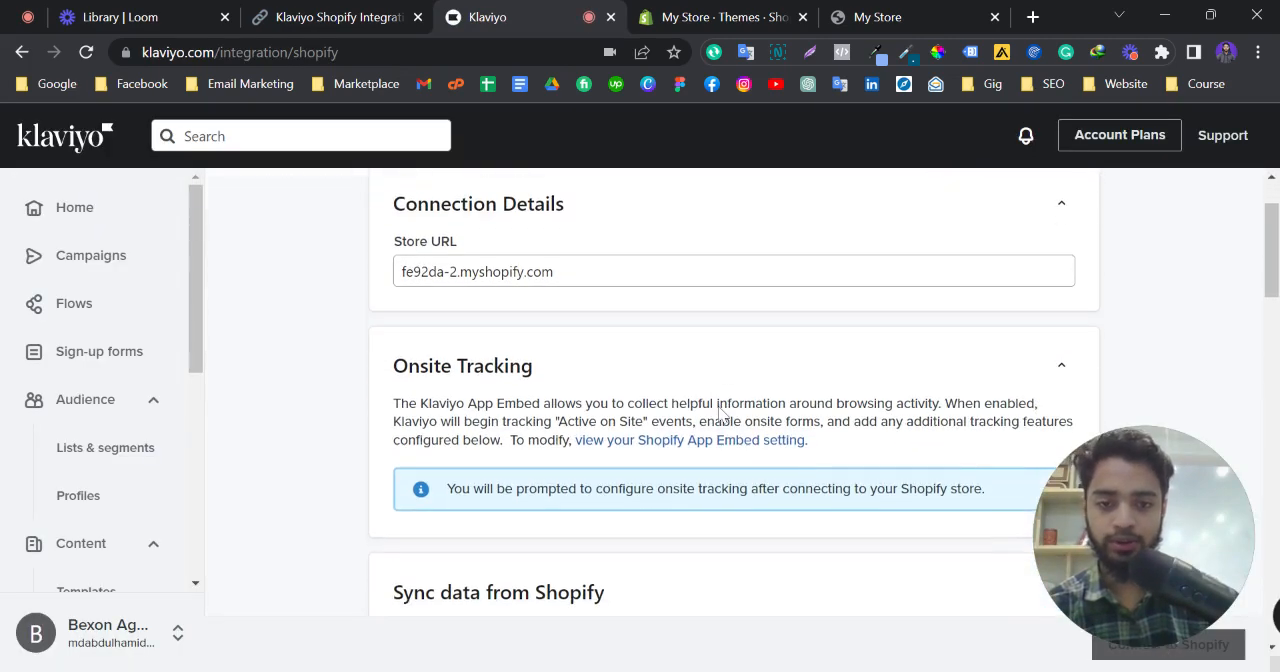
scroll(720, 412, "down", 1)
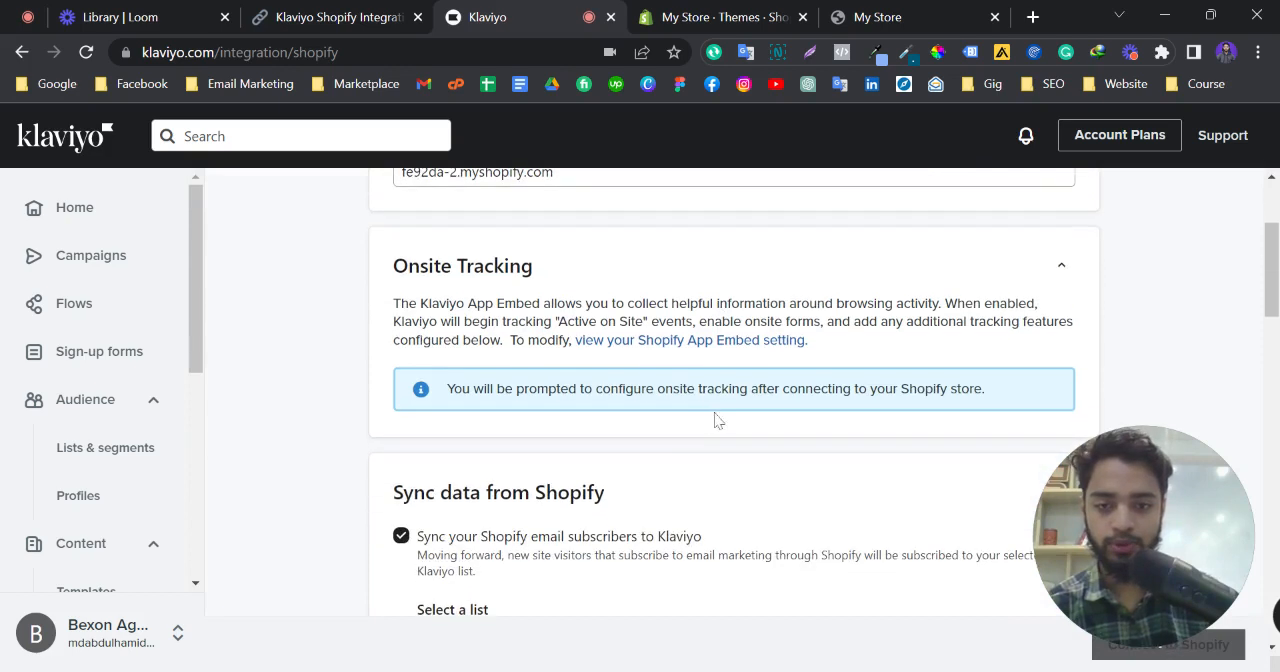
left_click(698, 344)
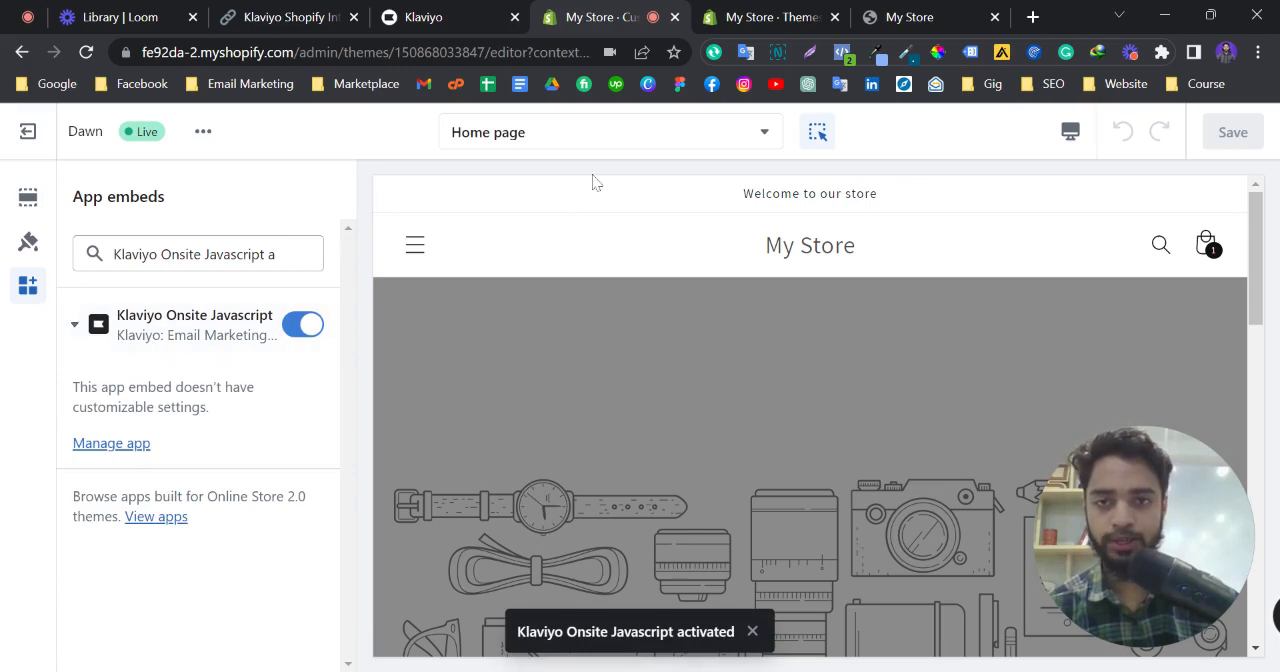
left_click(480, 14)
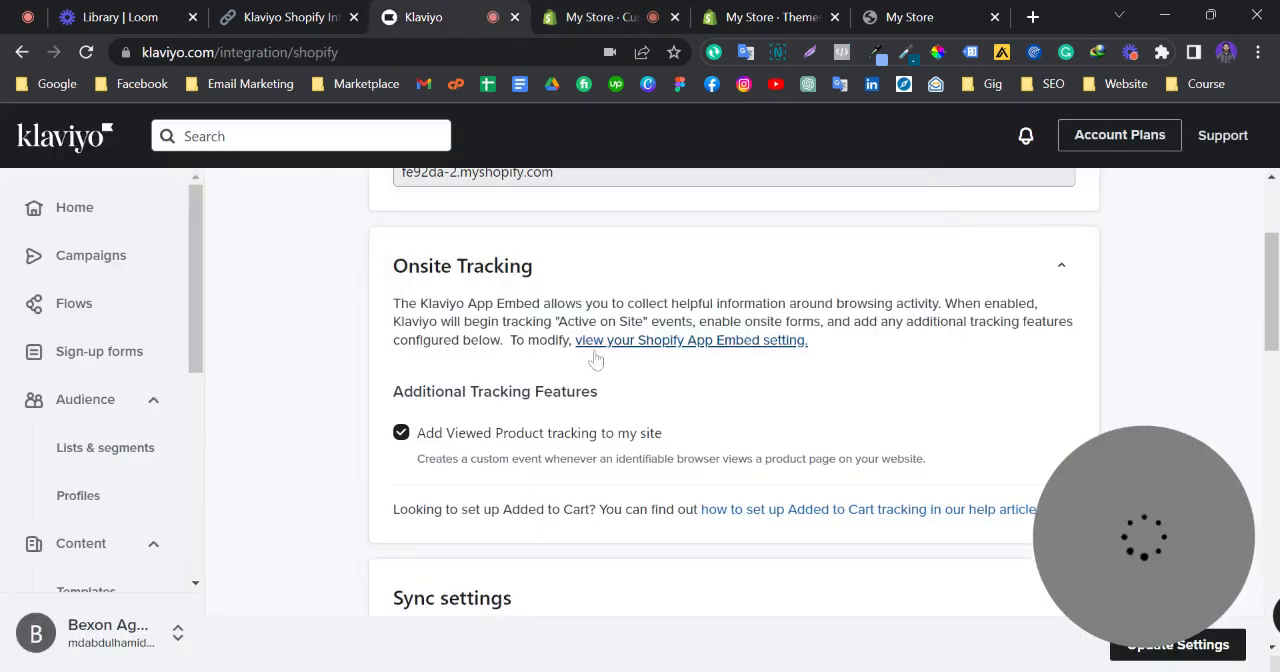
Save the Shopify integration settings in Klaviyo and confirm updating the integration with the fe92da-2.myshopify.com store
scroll(594, 363, "down", 3)
scroll(580, 395, "down", 3)
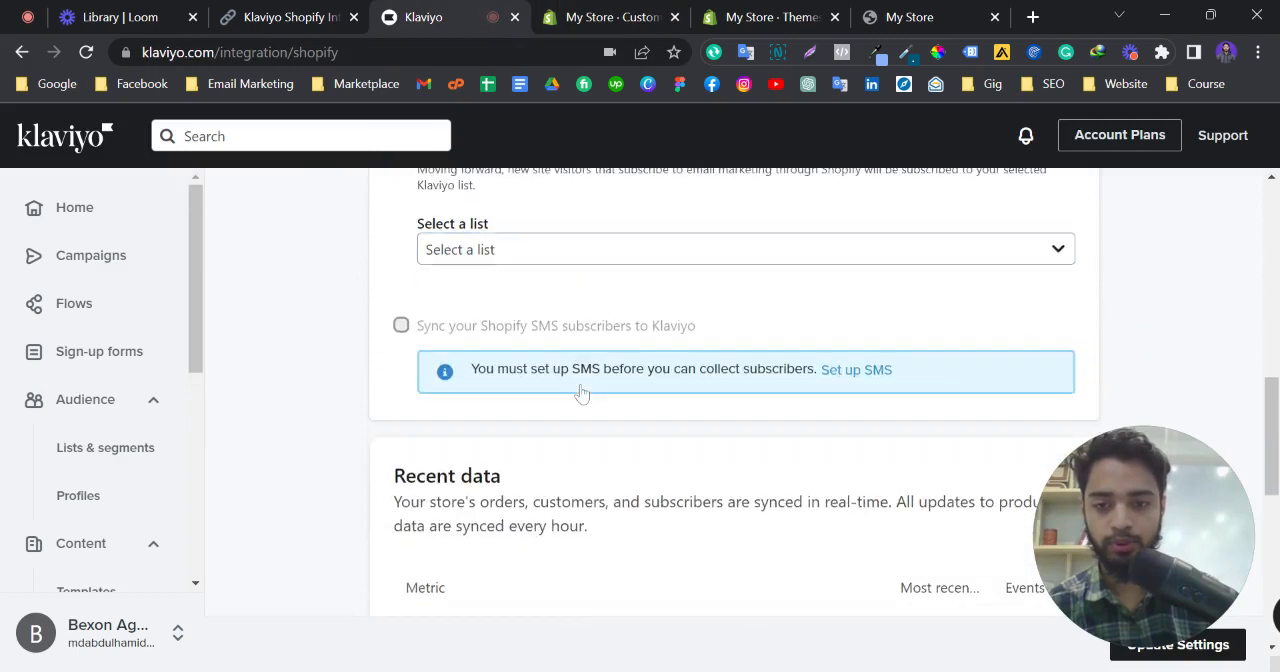
scroll(583, 391, "up", 2)
scroll(580, 395, "down", 2)
scroll(580, 395, "down", 5)
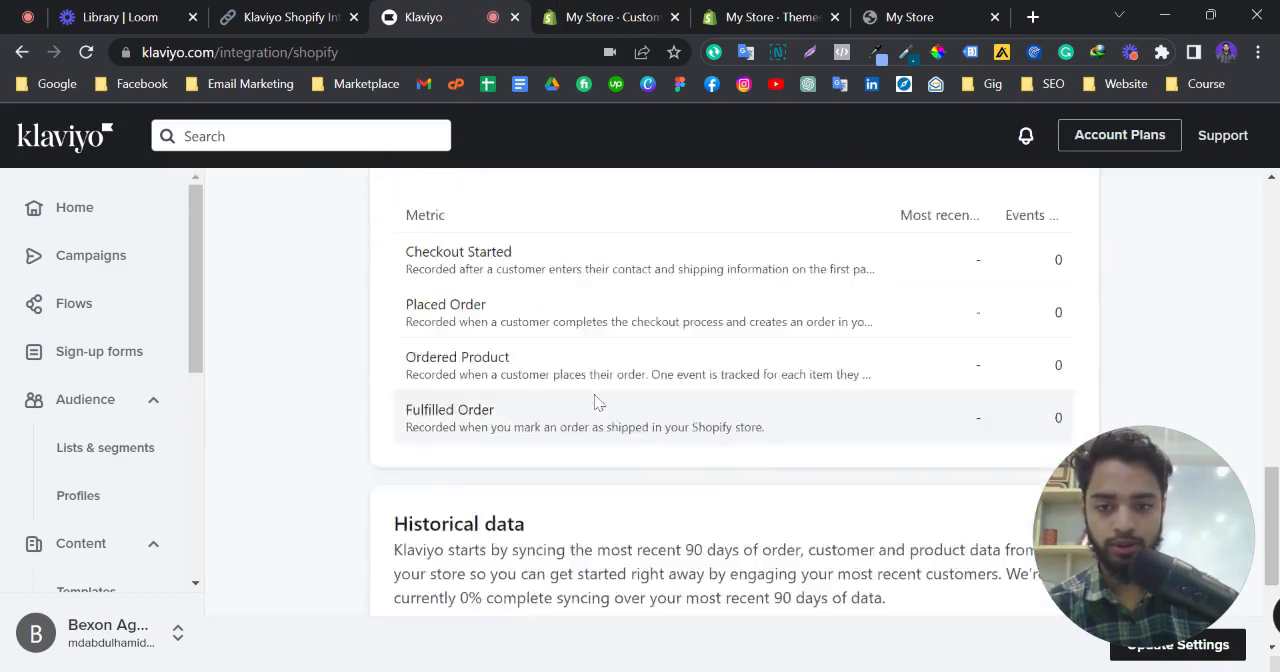
scroll(1044, 551, "down", 2)
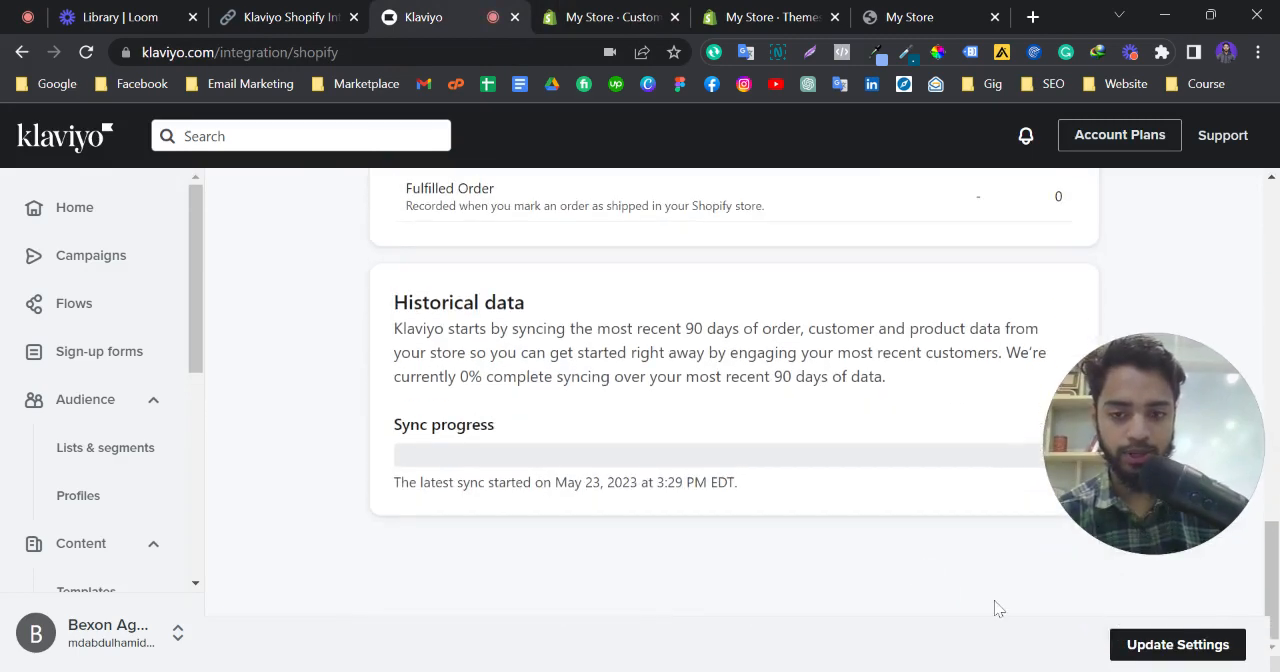
left_click(1178, 646)
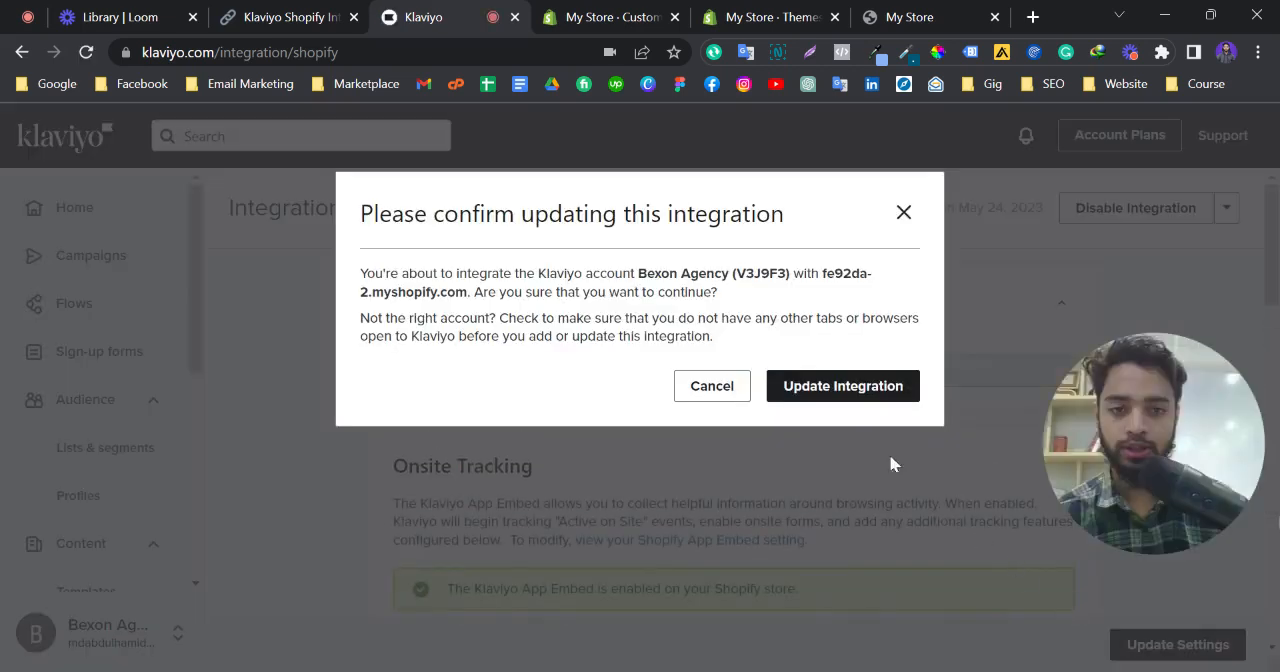
left_click(854, 386)
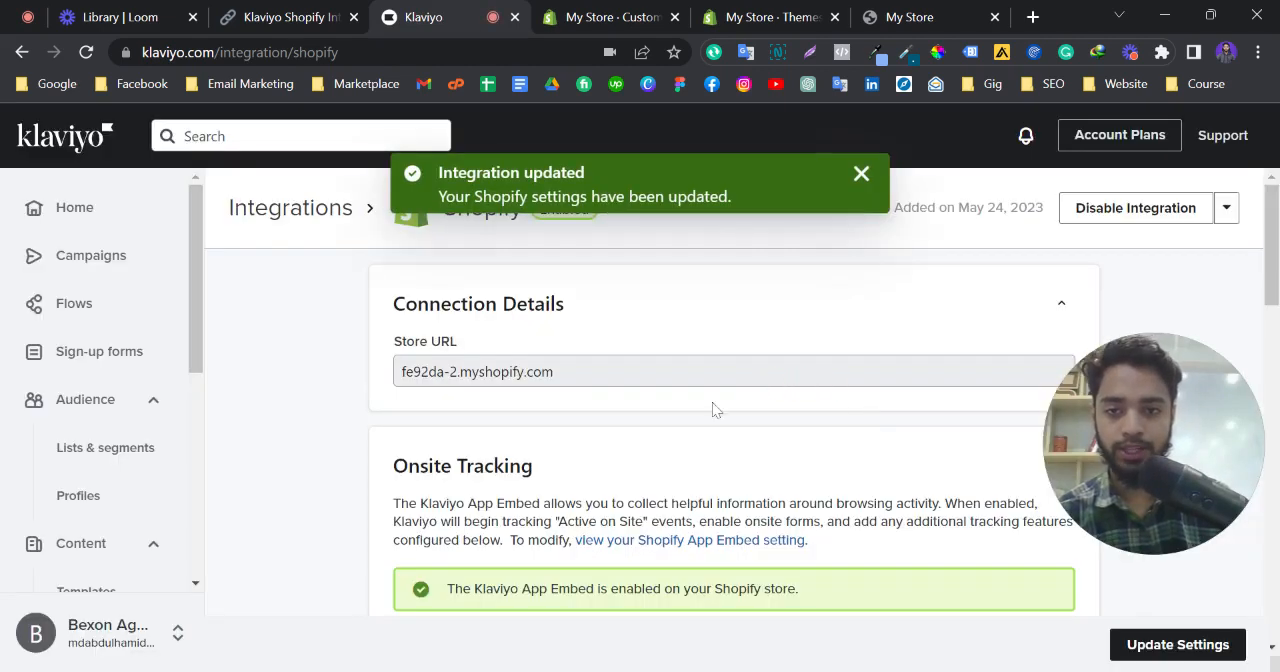
scroll(712, 410, "down", 2)
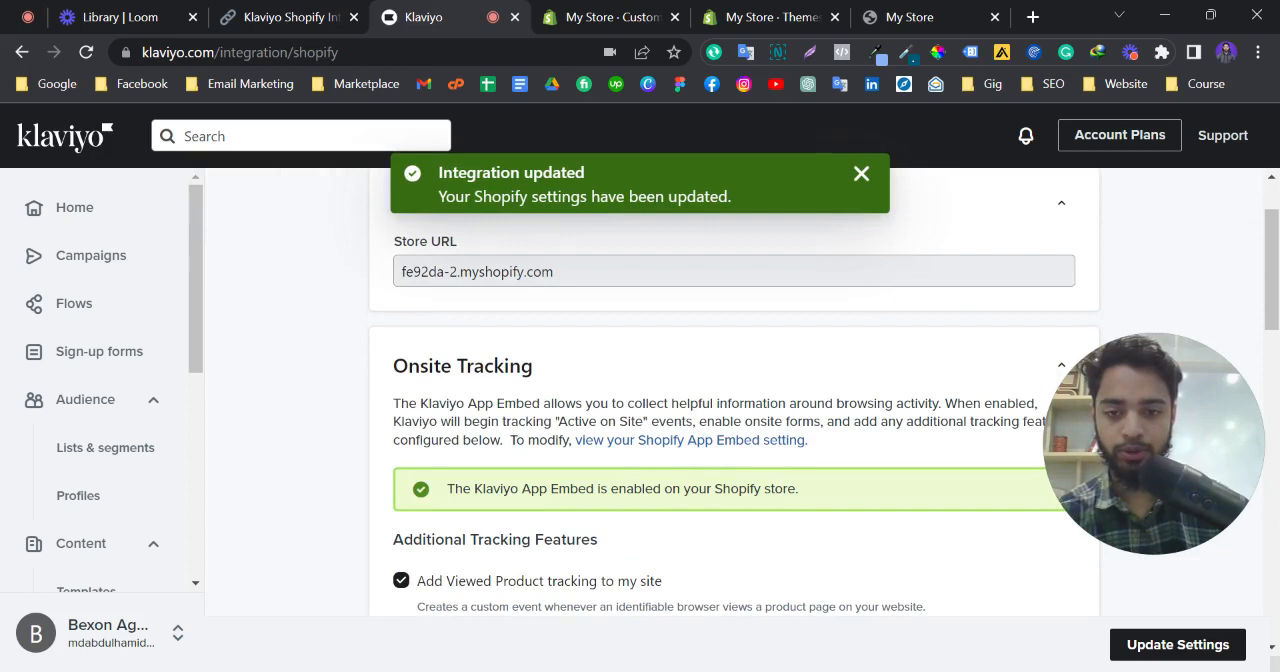